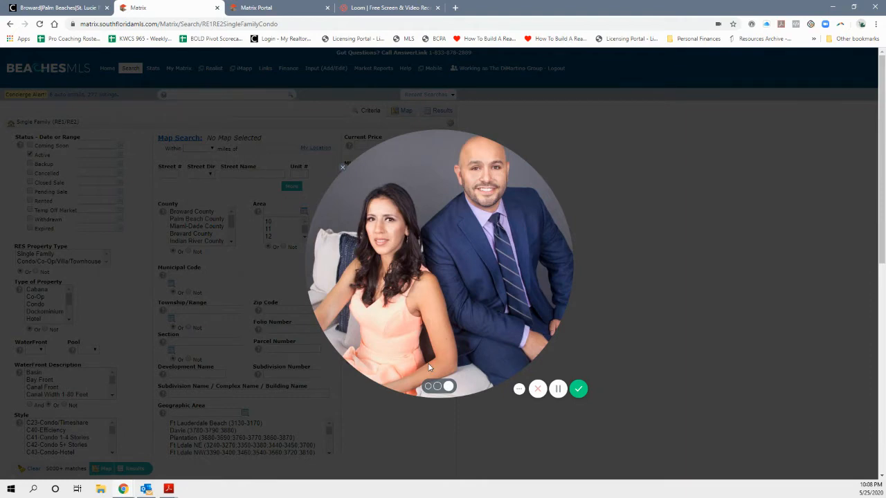
pyautogui.click(558, 389)
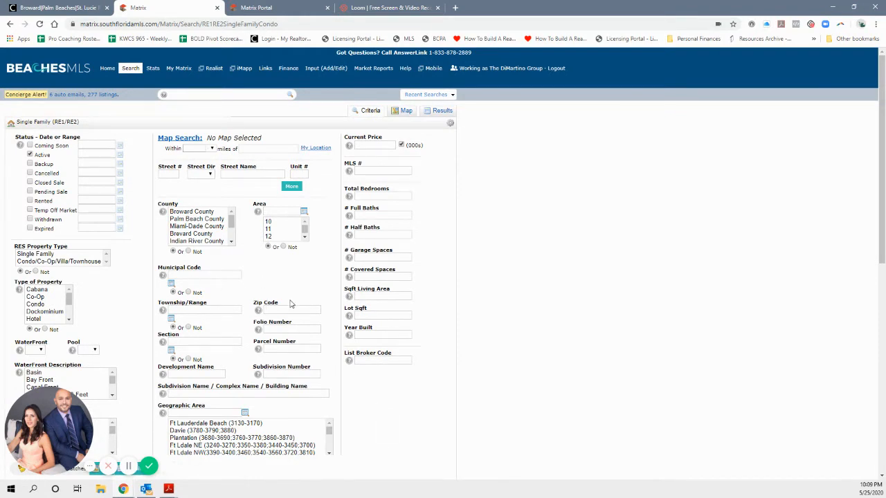
pyautogui.moveTo(134, 73)
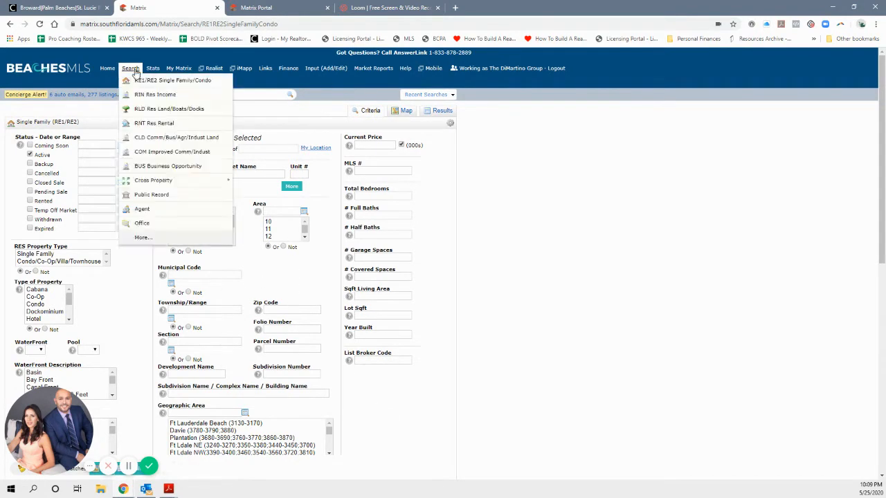
# - Add a new listing using the Single Family Detached/Manufactured Homes full form
pyautogui.click(318, 72)
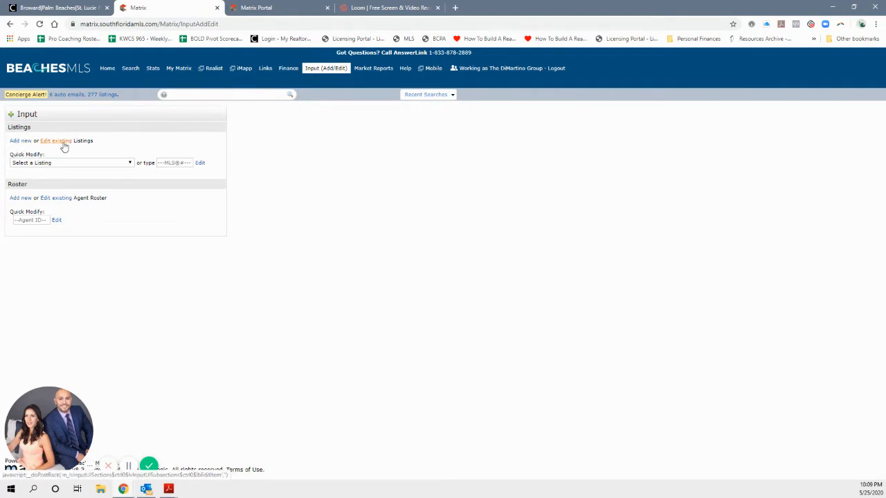
pyautogui.click(20, 141)
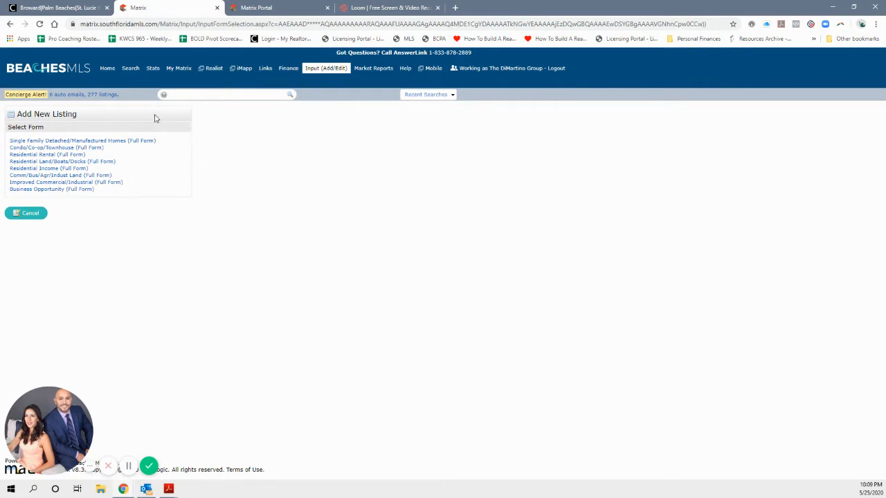
pyautogui.click(70, 143)
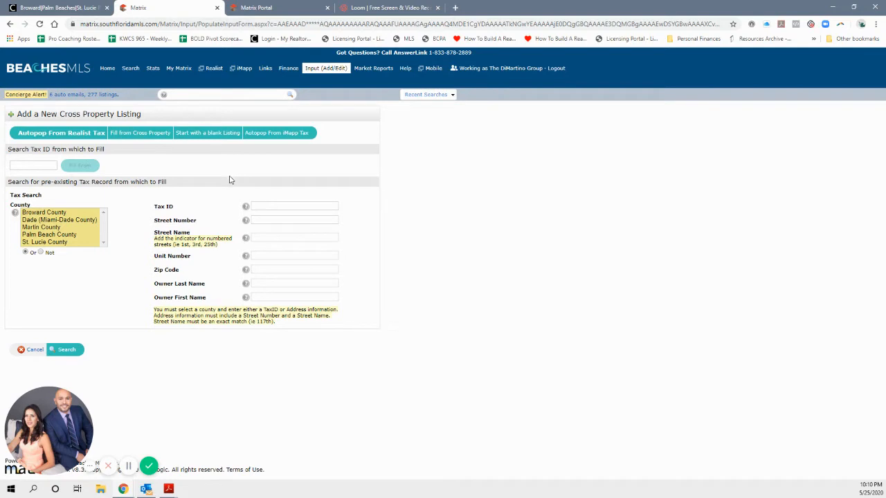
# - Start a blank listing instead of filling from tax or cross-property records, and set its status to Active
pyautogui.click(42, 213)
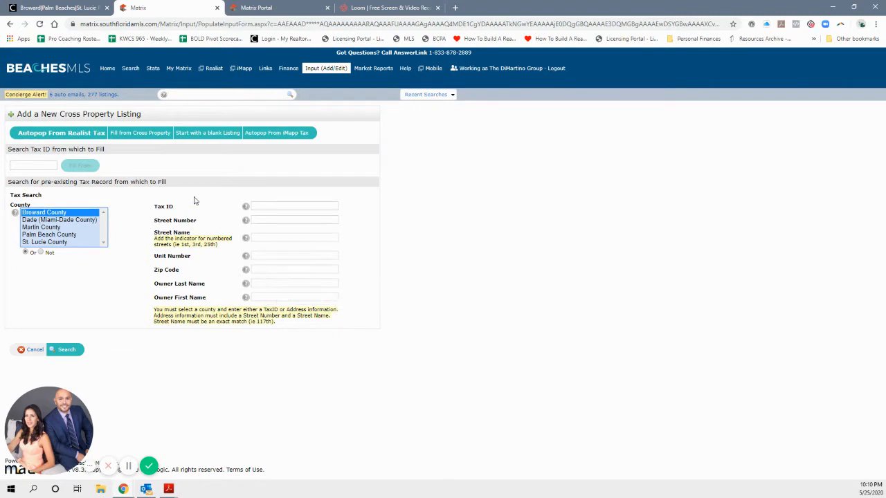
pyautogui.click(140, 132)
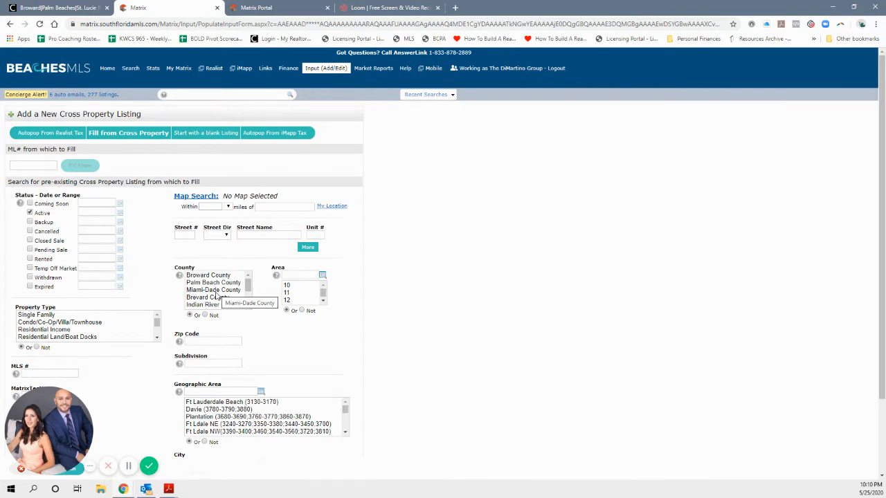
pyautogui.click(213, 137)
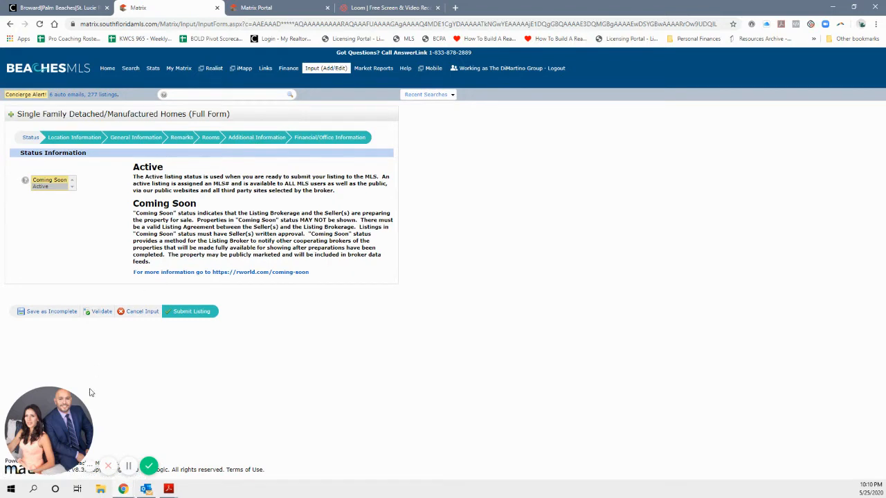
pyautogui.click(128, 467)
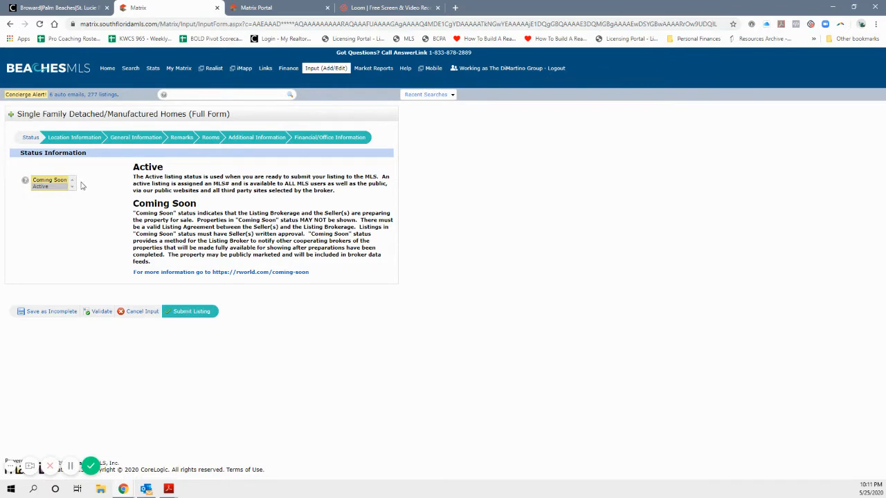
pyautogui.click(42, 186)
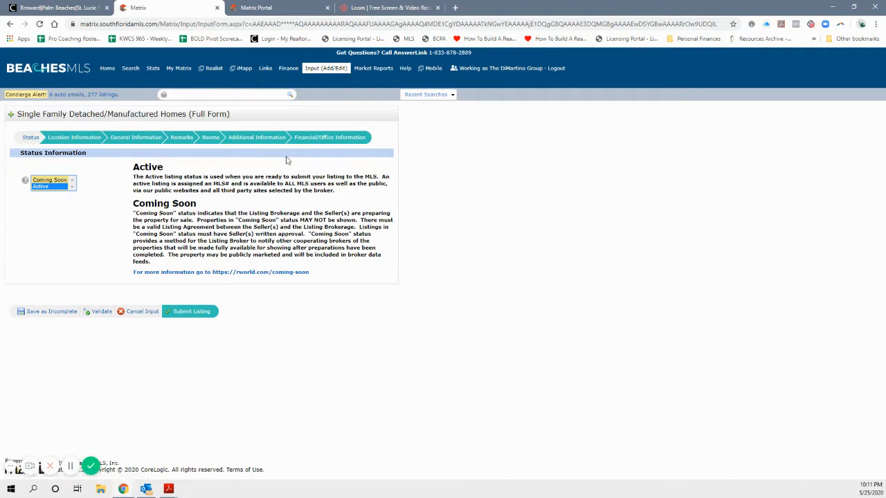
# - Review the fields in the Location, General, Remarks, Rooms and Additional Information sections of the listing form
pyautogui.click(57, 139)
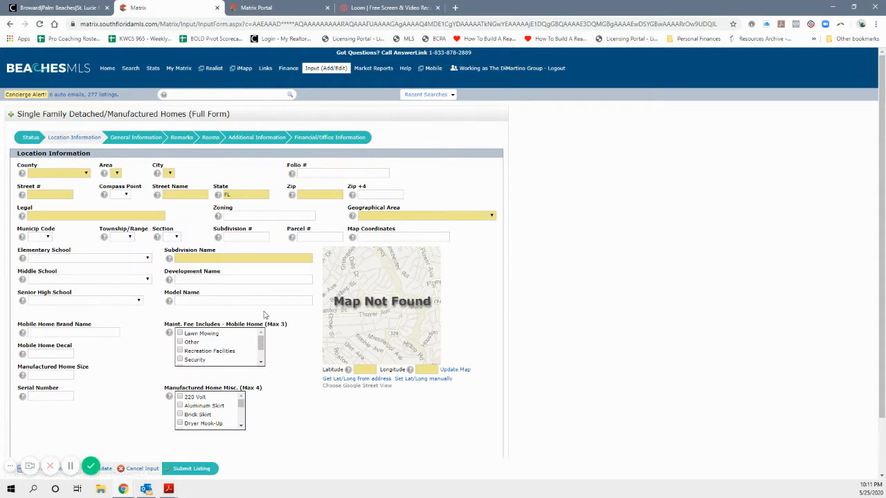
pyautogui.click(135, 138)
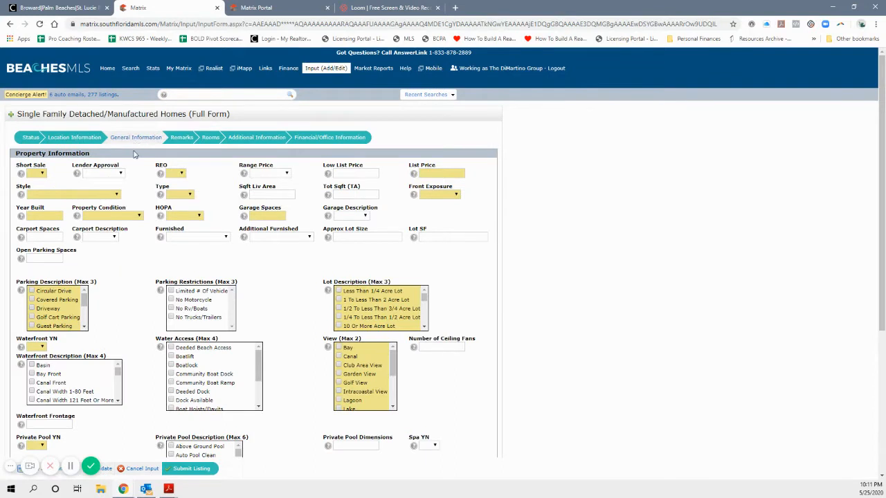
pyautogui.click(184, 140)
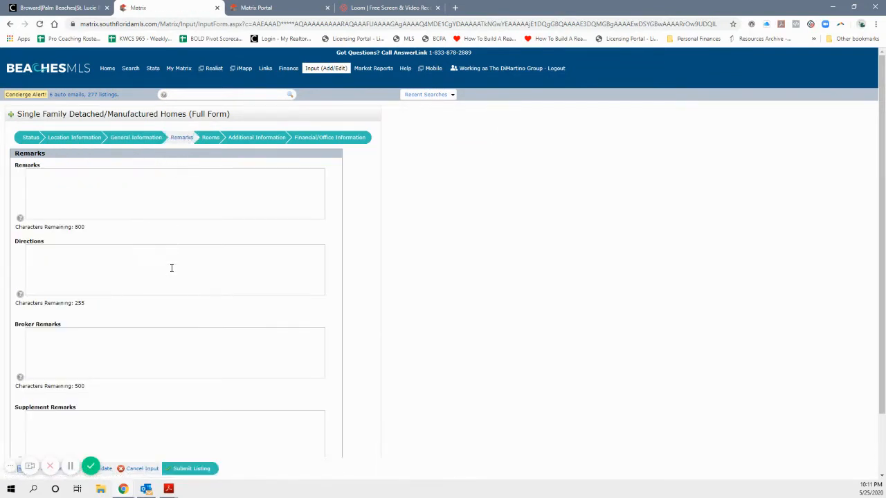
pyautogui.scroll(-1, 154, 351)
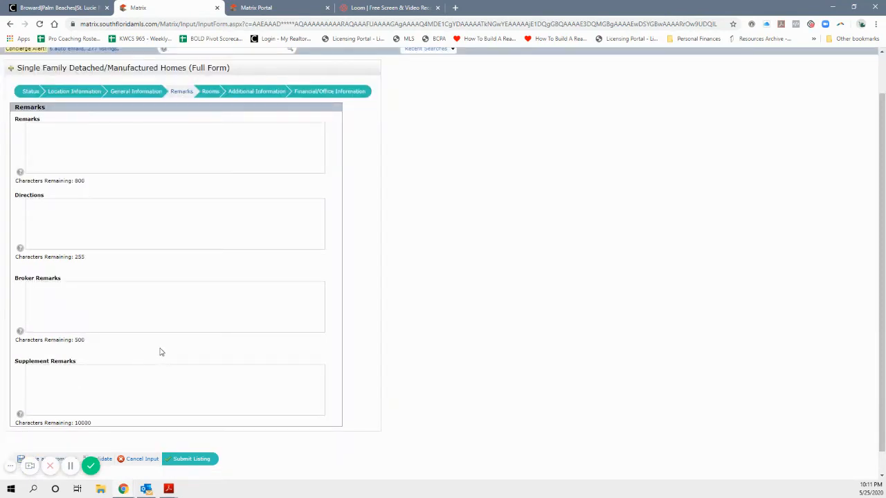
pyautogui.scroll(1, 160, 352)
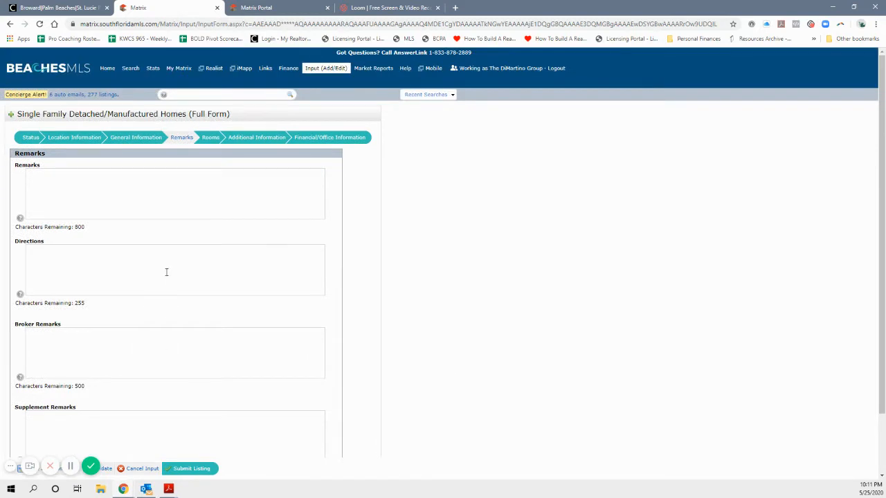
pyautogui.click(212, 138)
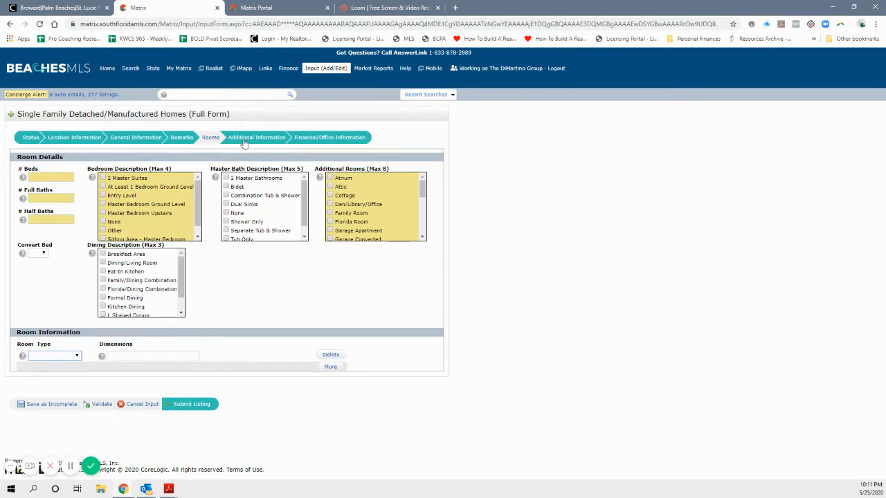
pyautogui.click(242, 142)
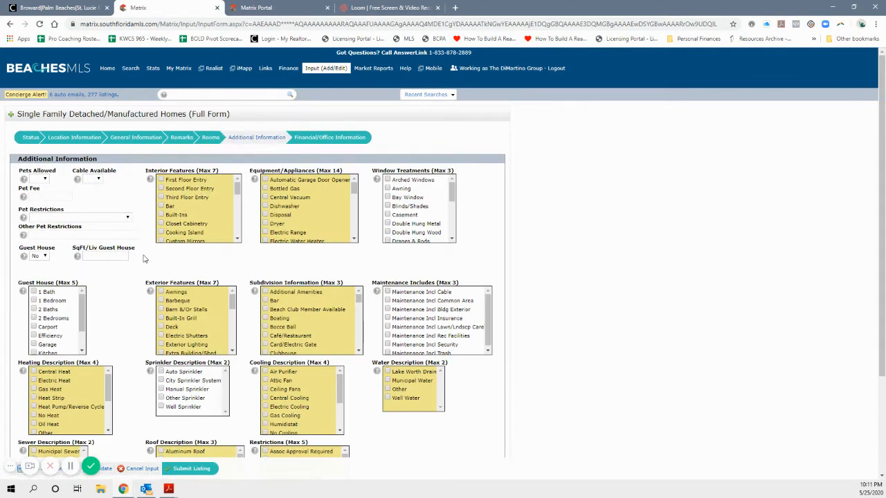
pyautogui.scroll(-3, 147, 260)
pyautogui.scroll(3, 149, 263)
# - Examine the Financial/Office Information section, from the financial terms to the agent, compensation and photo instruction fields
pyautogui.click(317, 141)
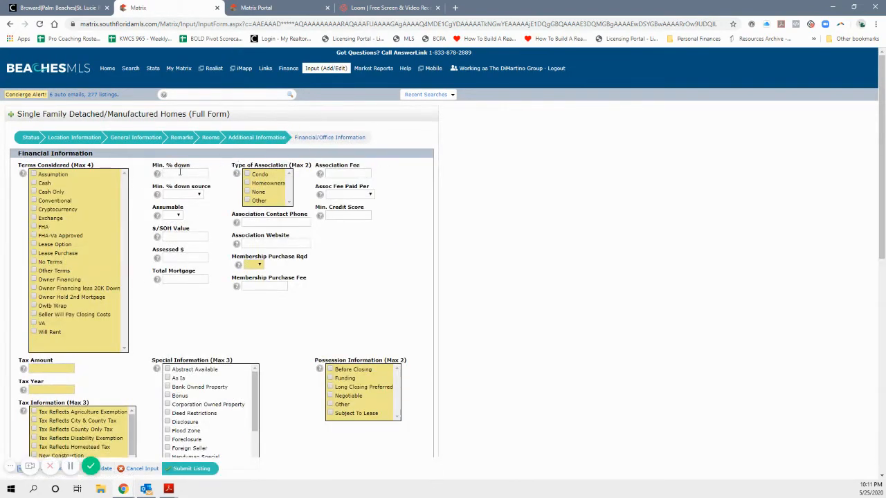
pyautogui.scroll(-3, 186, 277)
pyautogui.scroll(-2, 197, 296)
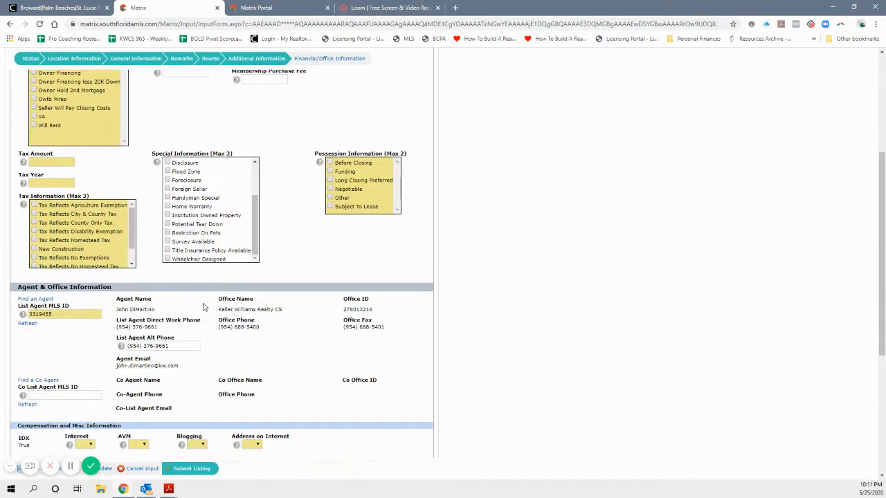
pyautogui.scroll(5, 208, 316)
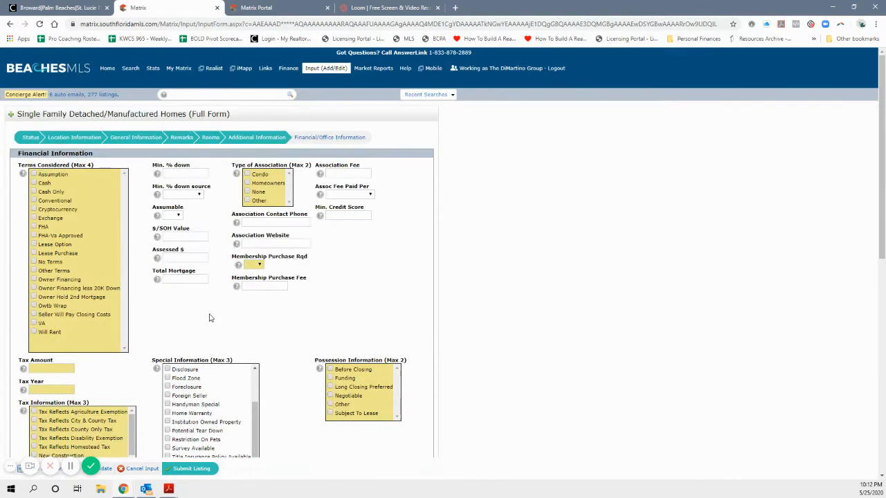
pyautogui.scroll(-10, 271, 377)
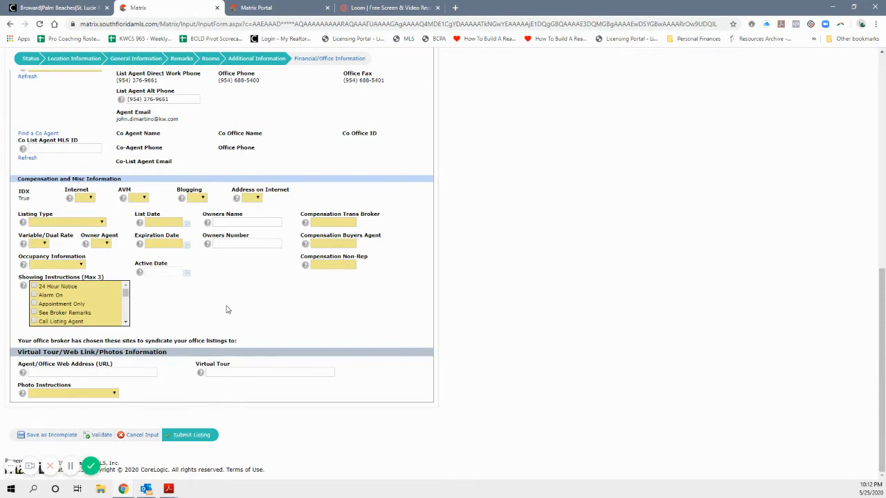
# - Try to submit the unfilled listing and check the Location Information section for flagged required fields
pyautogui.click(189, 433)
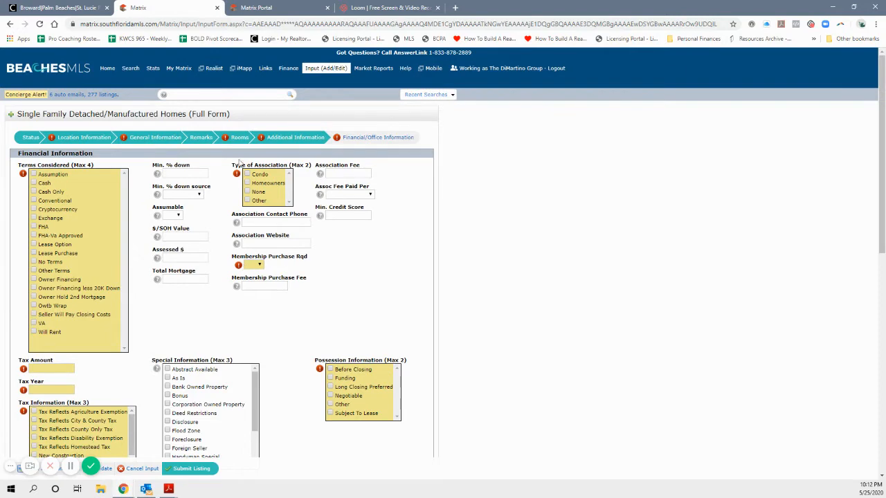
pyautogui.click(74, 139)
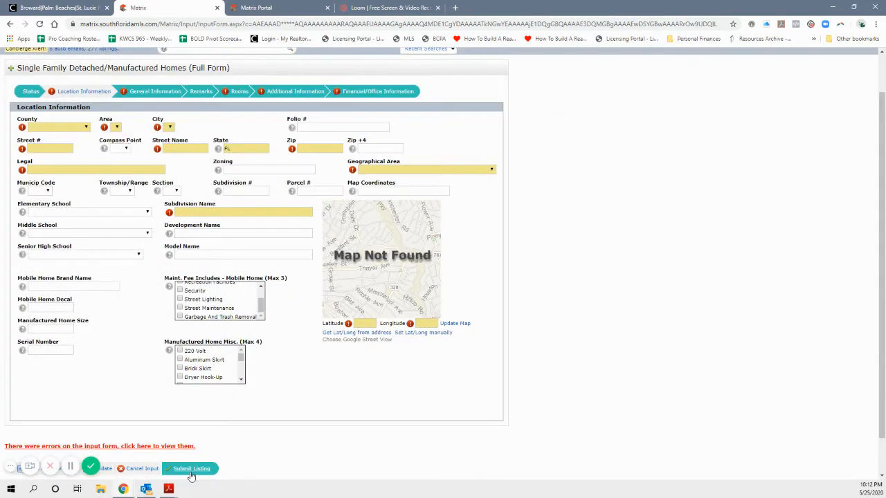
pyautogui.scroll(-1, 193, 275)
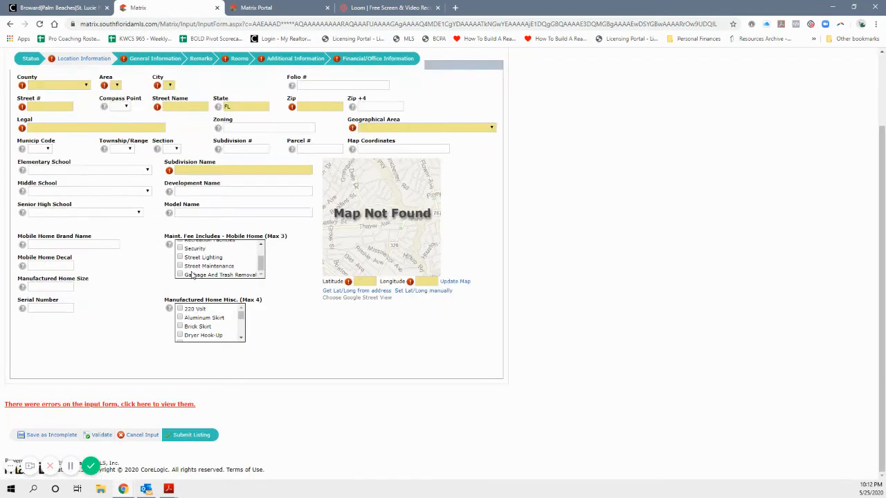
pyautogui.scroll(1, 193, 272)
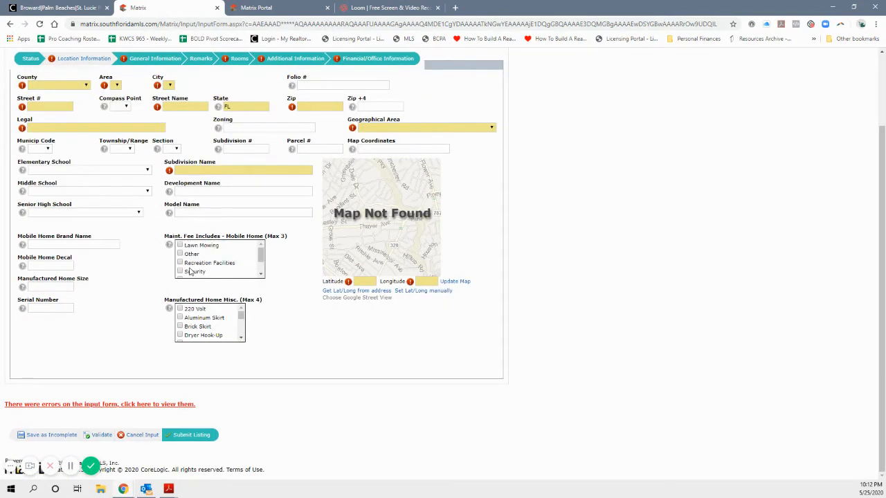
# - Validate the listing form and save the listing as incomplete
pyautogui.click(101, 436)
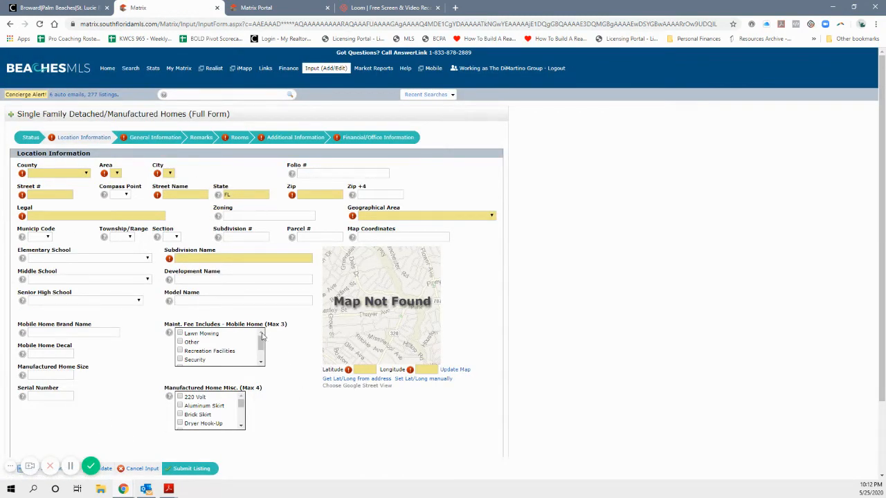
pyautogui.scroll(-2, 196, 299)
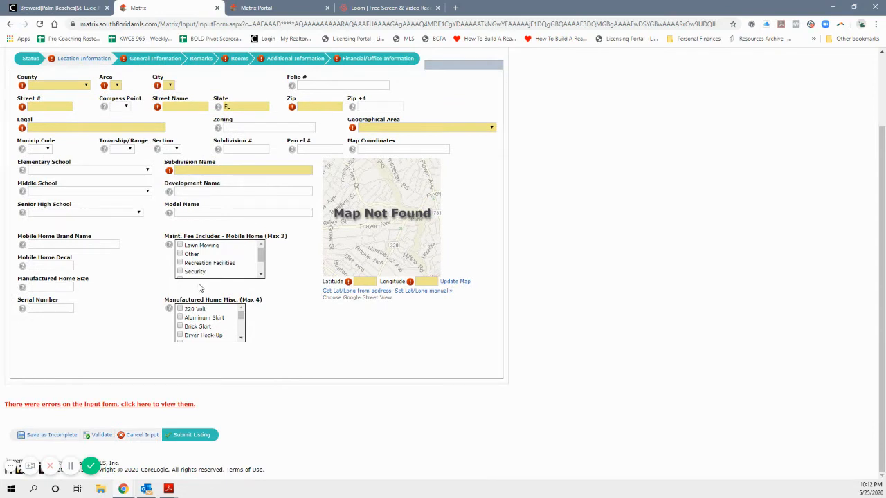
pyautogui.click(44, 438)
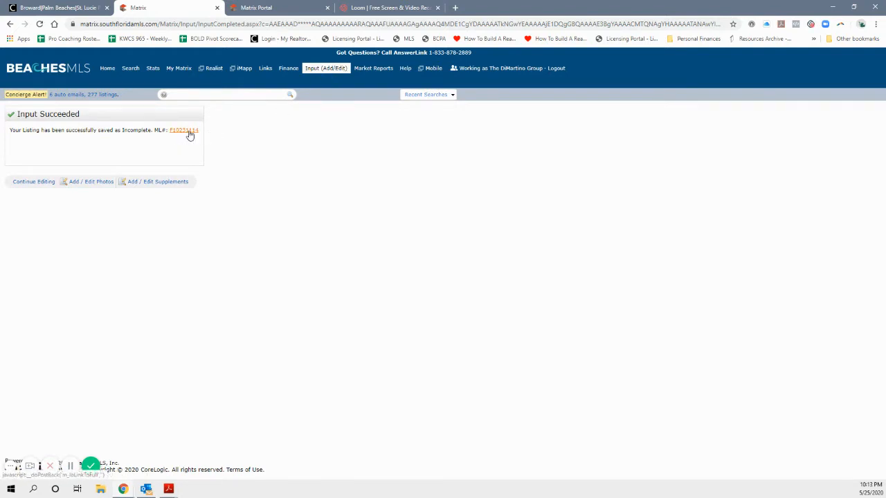
# - Reopen the saved incomplete RE1 listing for editing in the Single Family Detached/Manufactured Homes full form
pyautogui.click(107, 69)
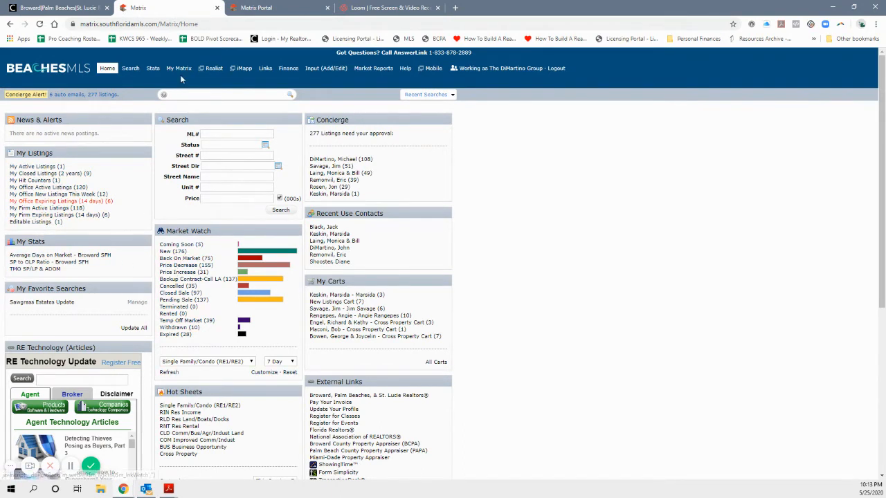
pyautogui.click(323, 69)
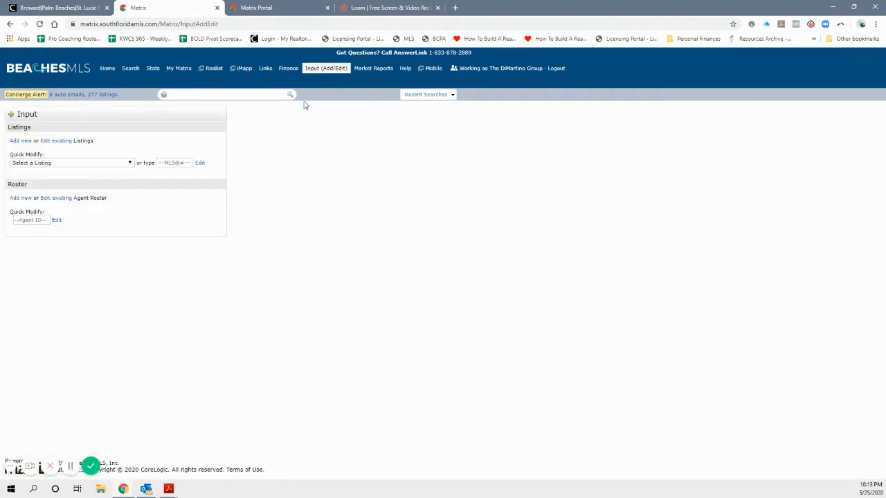
pyautogui.click(103, 165)
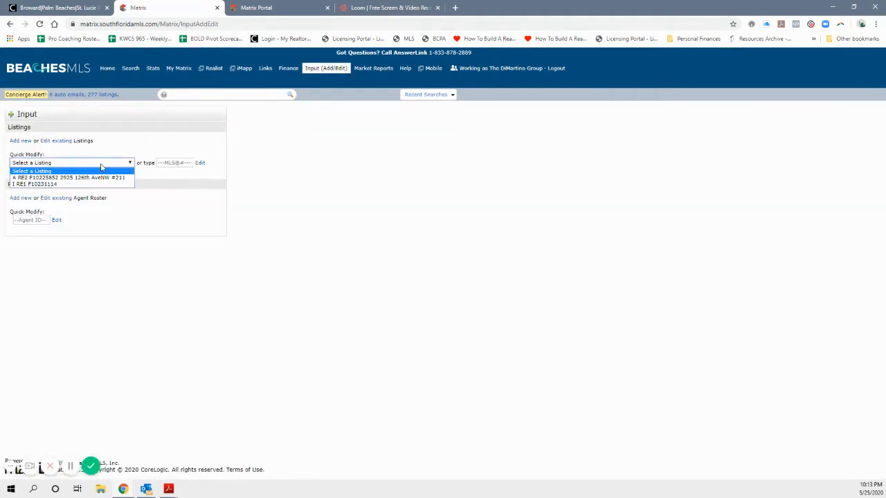
pyautogui.click(23, 185)
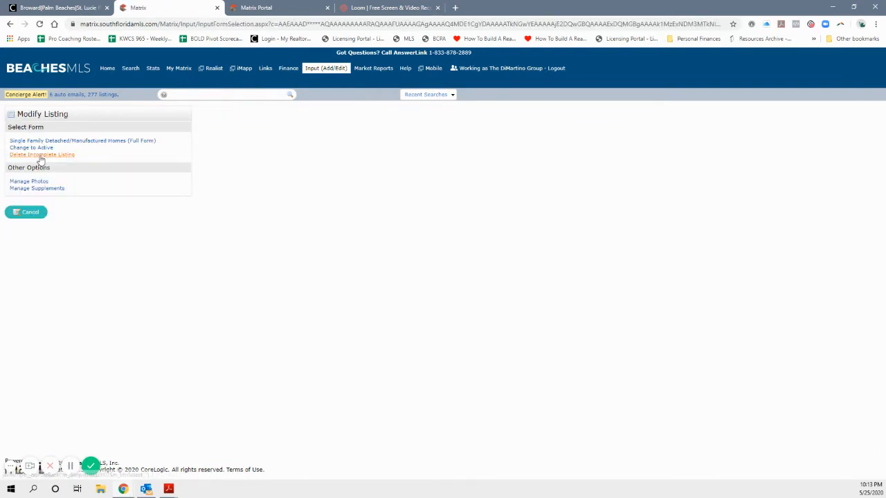
pyautogui.click(41, 142)
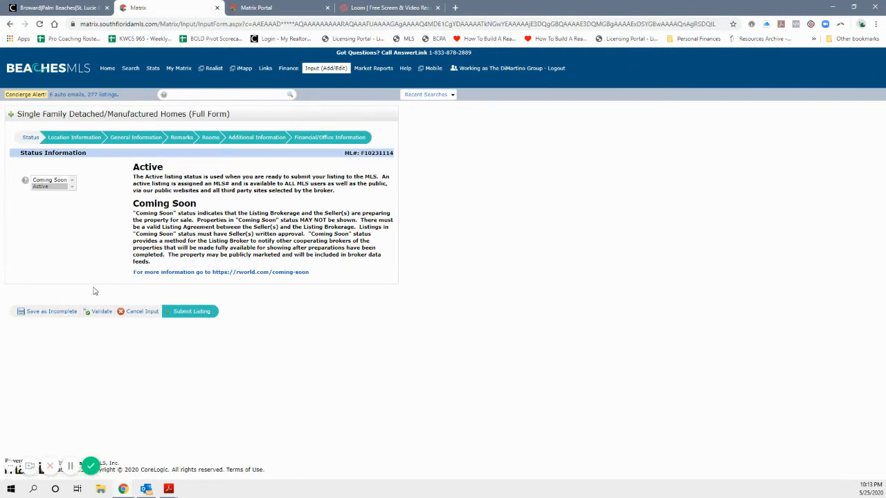
# - Set the county to Broward County in the listing's Location Information
pyautogui.click(70, 138)
pyautogui.click(46, 174)
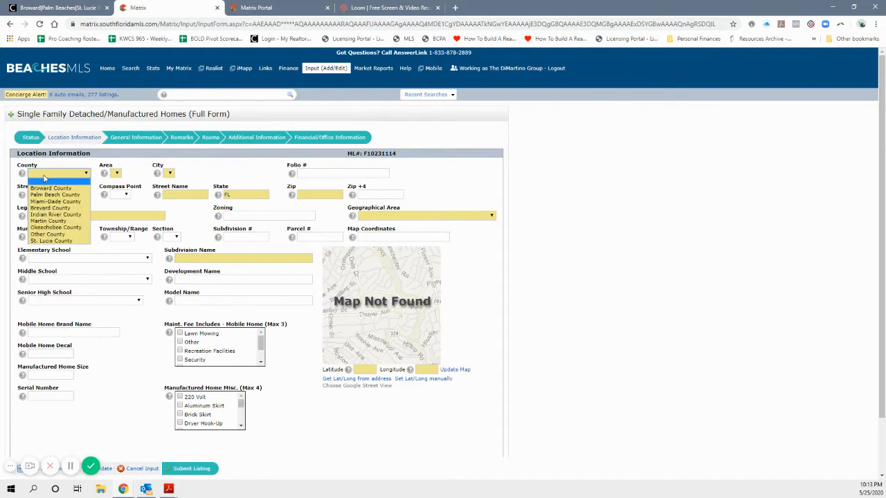
pyautogui.click(45, 189)
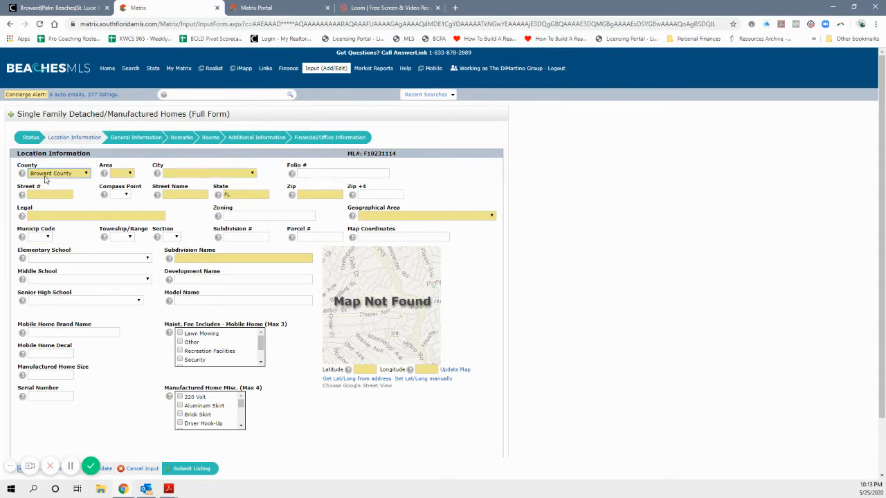
pyautogui.click(129, 173)
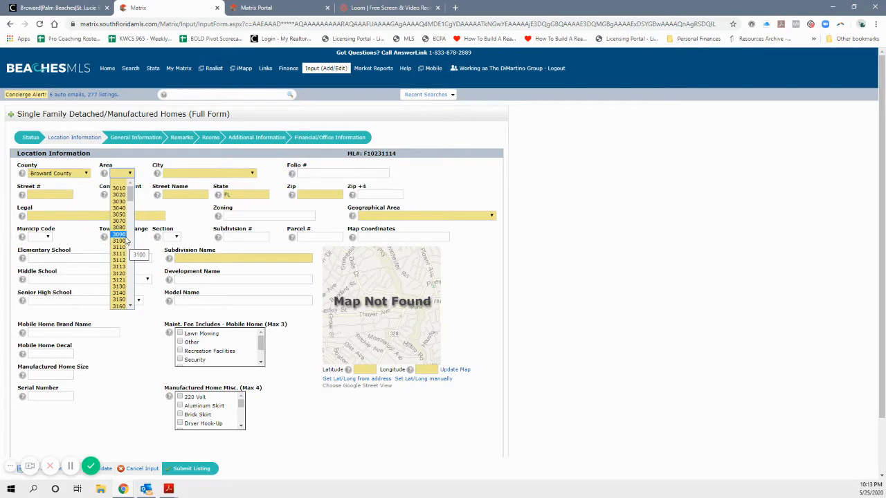
pyautogui.click(152, 181)
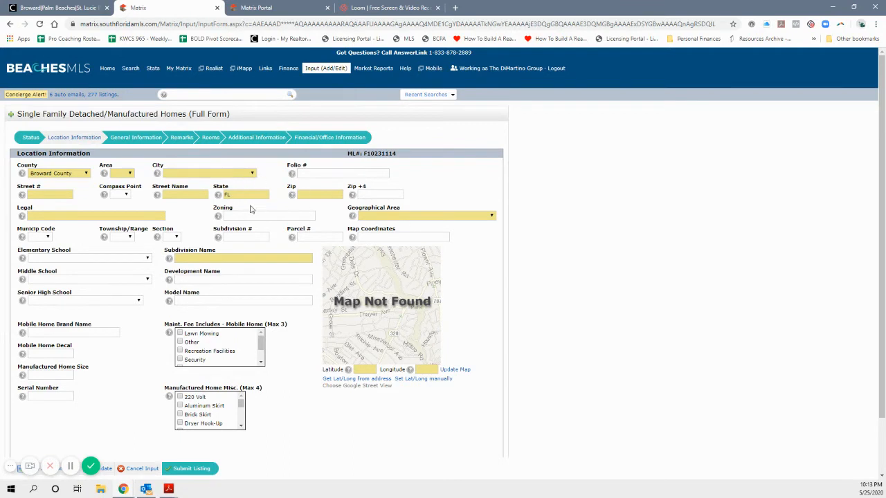
pyautogui.click(37, 215)
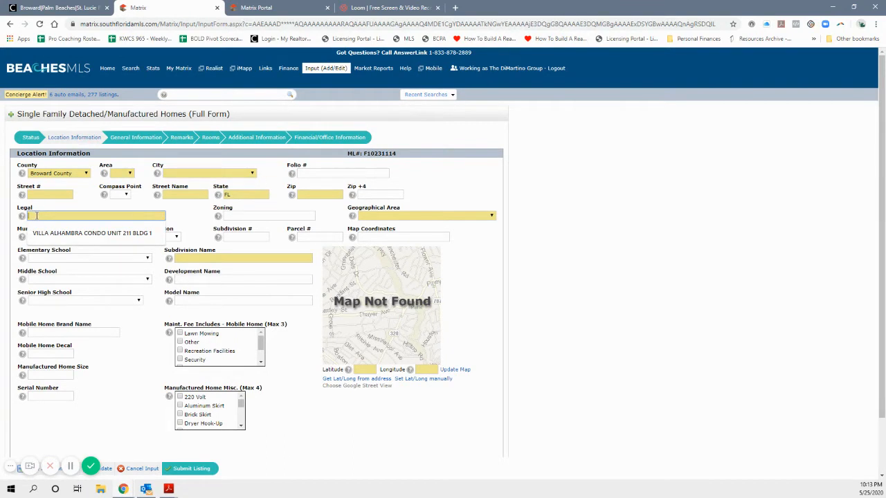
pyautogui.click(49, 234)
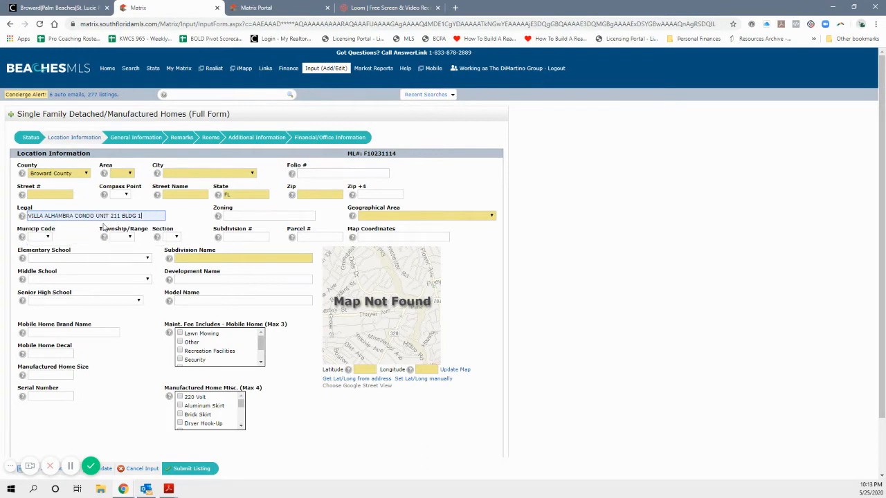
pyautogui.hotkey('ctrl', 'a')
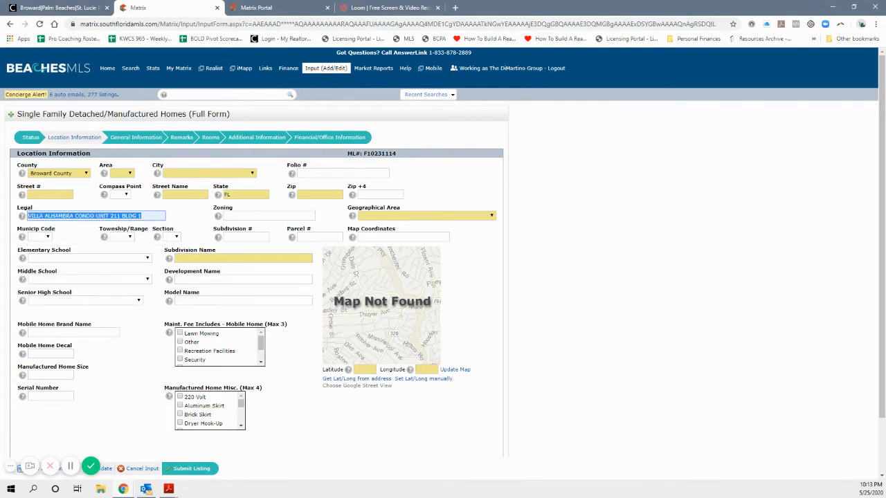
pyautogui.press('BackSpace')
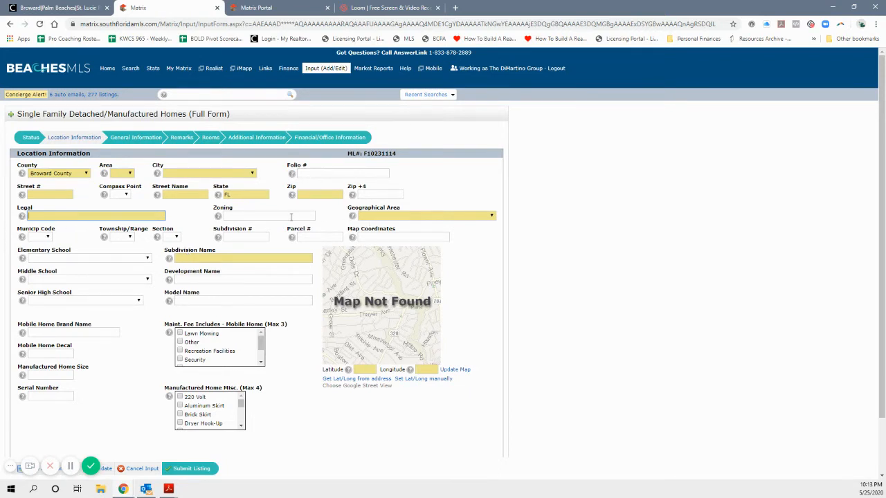
# - Set the listing's area to 3080 and its geographical area to Hollywood Central (3070-3100)
pyautogui.click(130, 173)
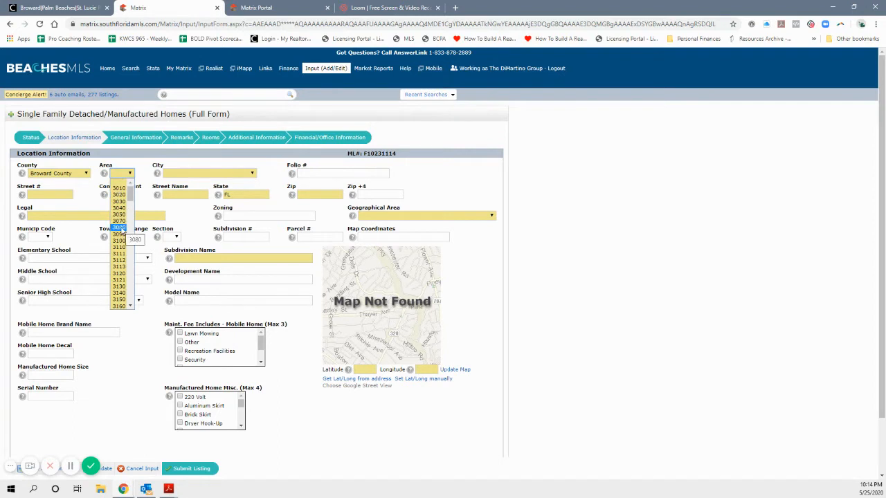
pyautogui.click(118, 228)
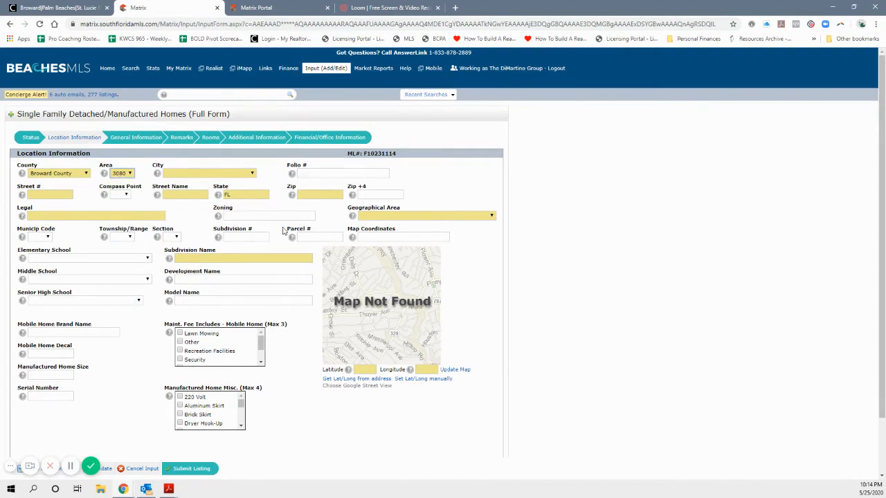
pyautogui.click(404, 216)
pyautogui.click(395, 231)
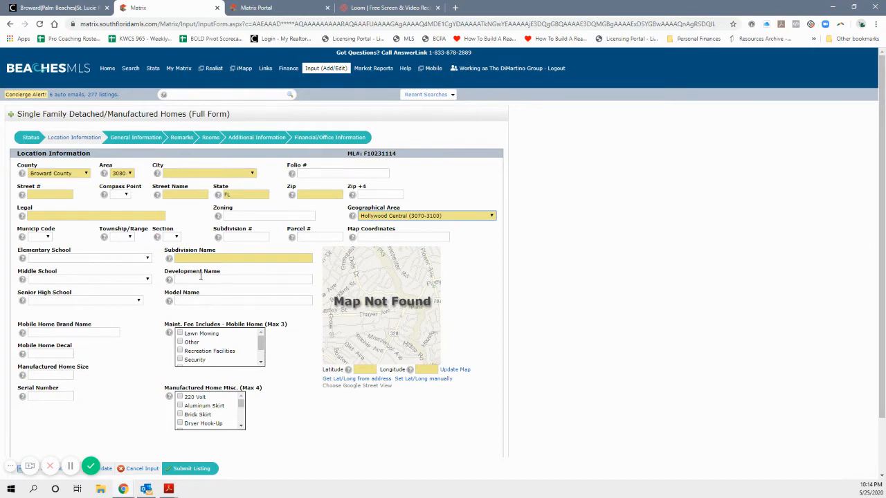
# - Set the elementary school to Auburndale, middle school to Brownsville and senior high school to Coconut Crk High, and validate the form
pyautogui.scroll(-1, 183, 273)
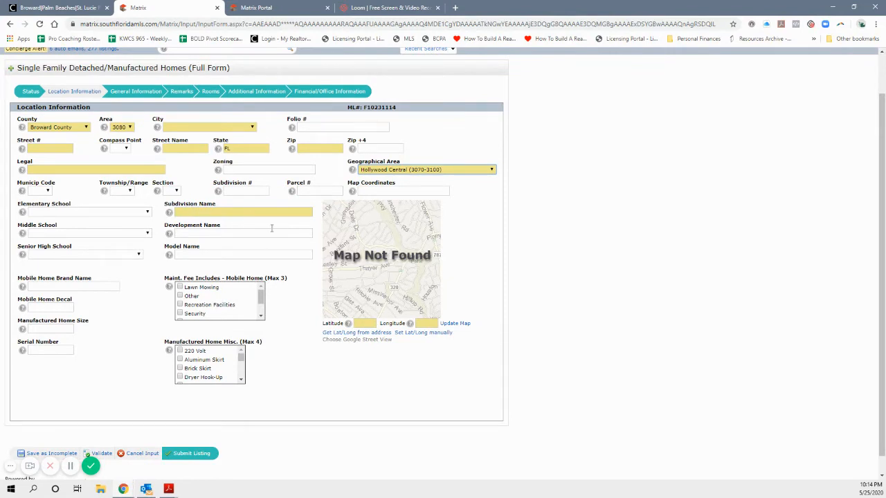
pyautogui.click(56, 211)
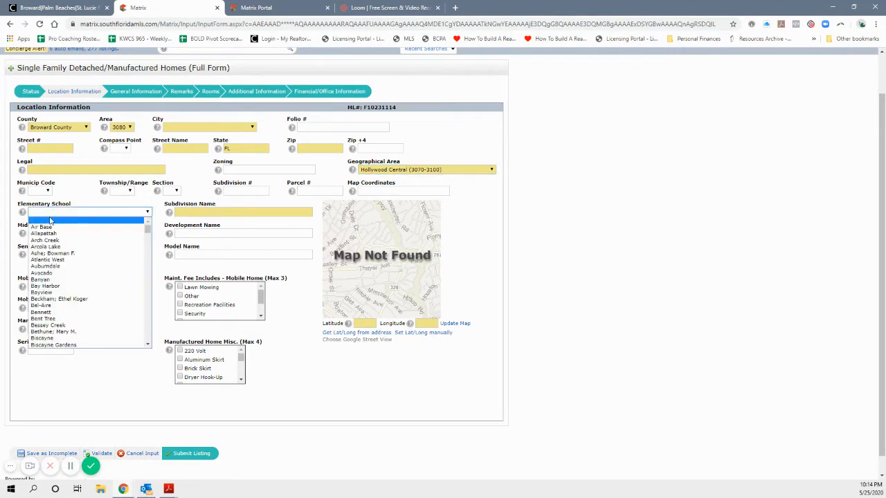
pyautogui.click(41, 269)
pyautogui.click(48, 233)
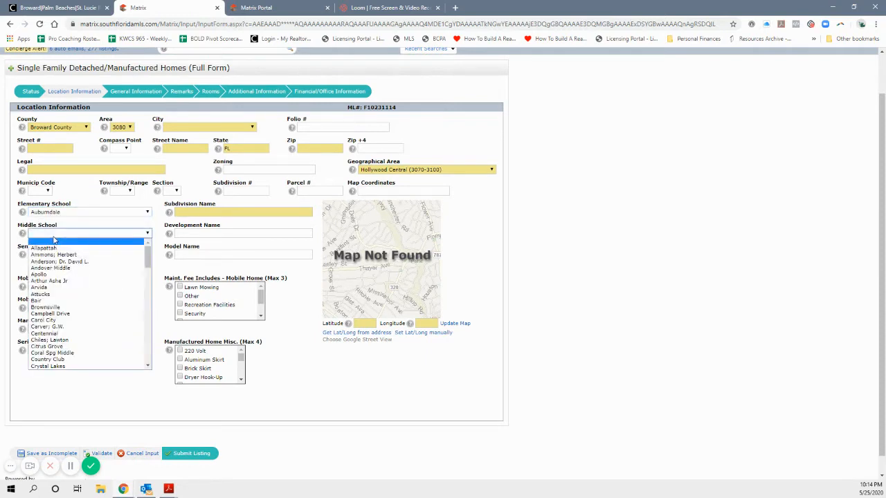
pyautogui.click(47, 309)
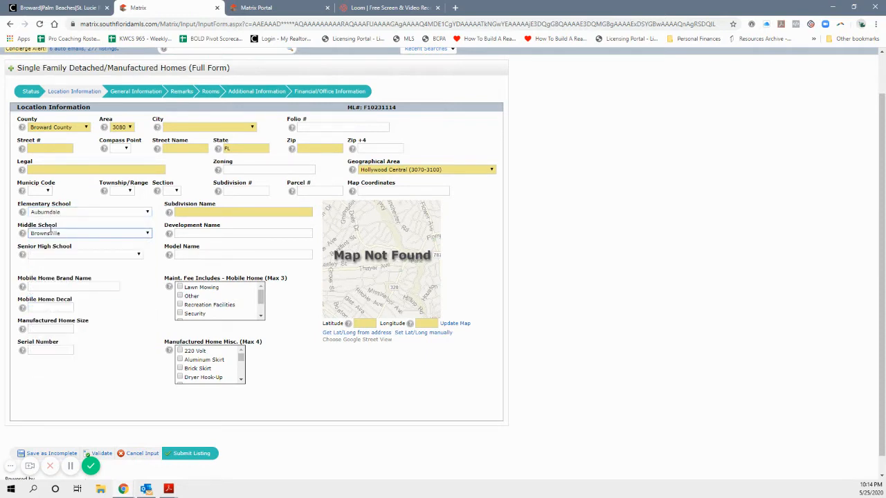
pyautogui.click(56, 254)
pyautogui.click(61, 303)
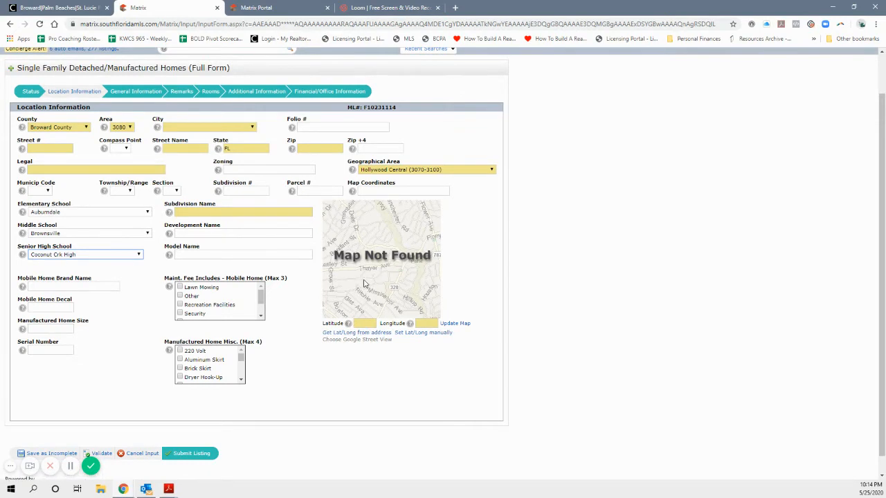
pyautogui.click(102, 454)
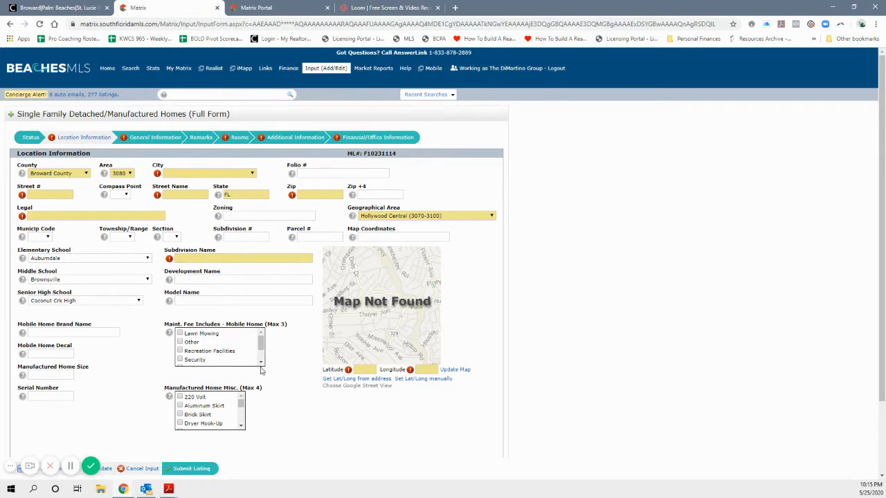
# - In the General Information section, set Short Sale and REO to No and the list price to 245000
pyautogui.click(154, 141)
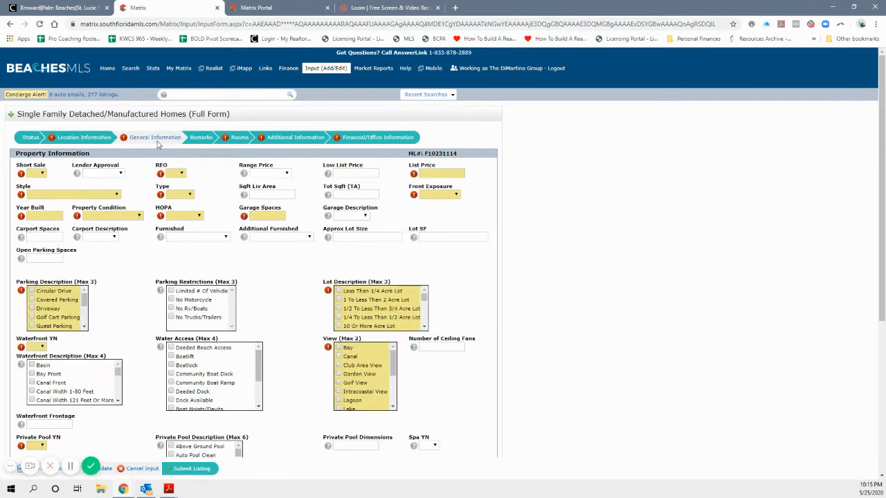
pyautogui.click(32, 175)
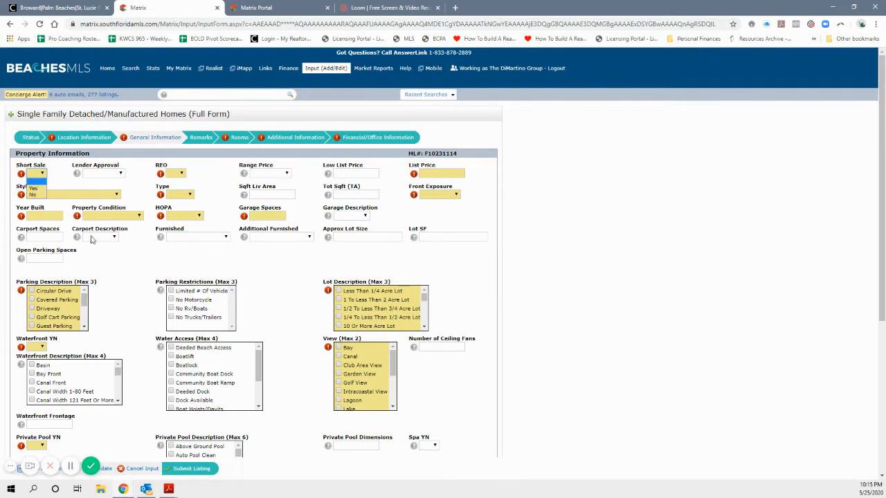
pyautogui.scroll(-2, 210, 350)
pyautogui.click(38, 173)
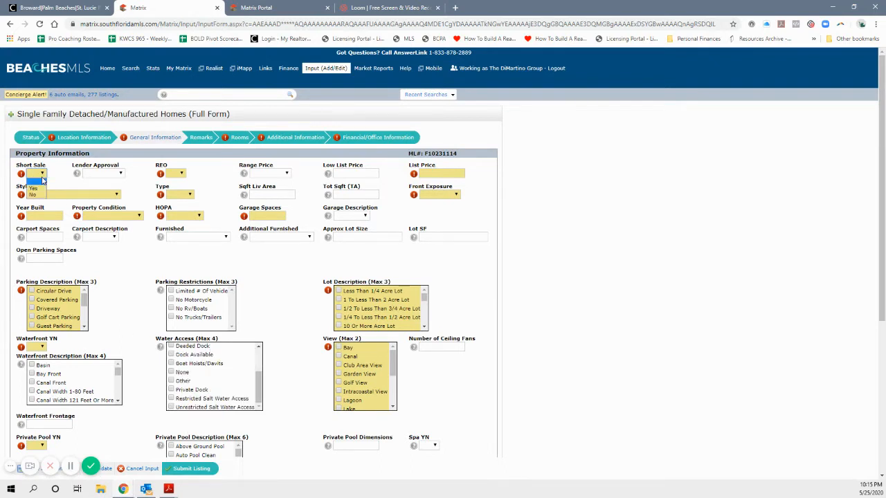
pyautogui.click(34, 197)
pyautogui.click(176, 174)
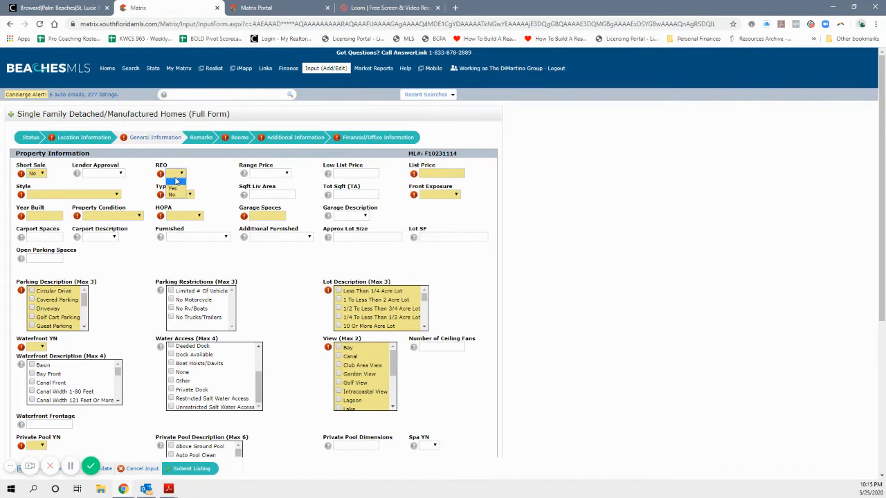
pyautogui.click(173, 196)
pyautogui.click(422, 173)
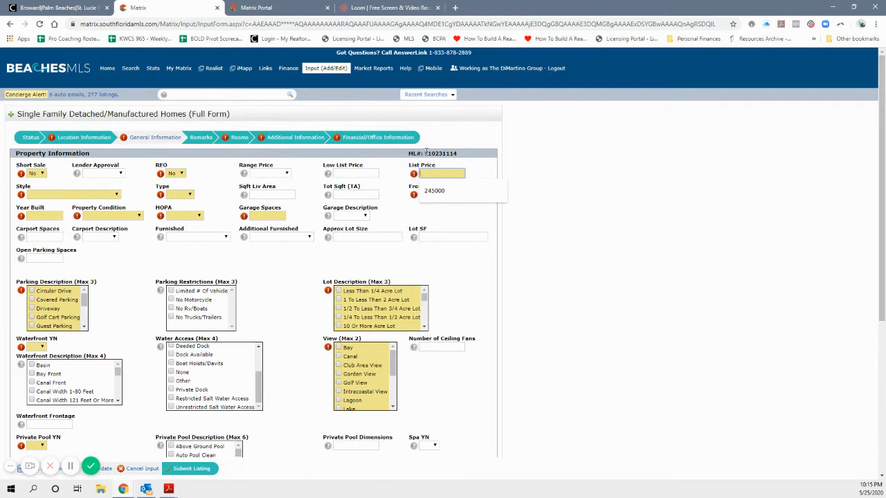
pyautogui.click(435, 191)
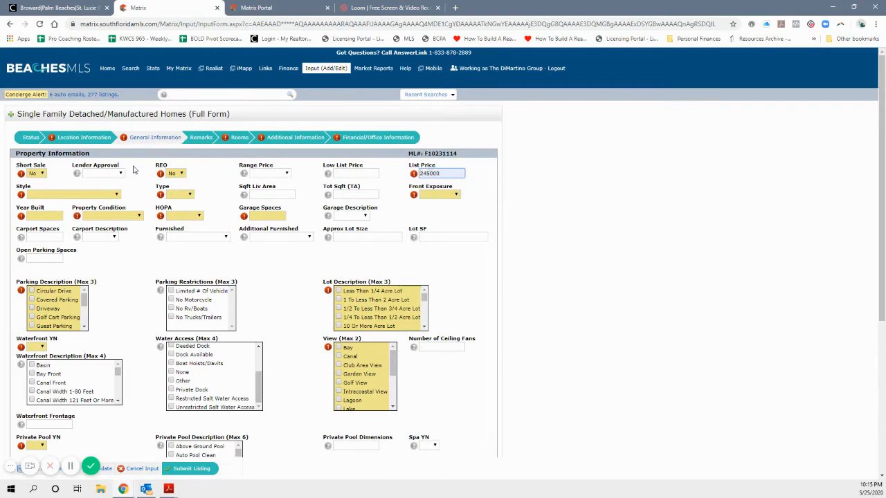
# - Set the property's style to R30-No Pool/No Water, its type to Single and its front exposure to East
pyautogui.click(84, 195)
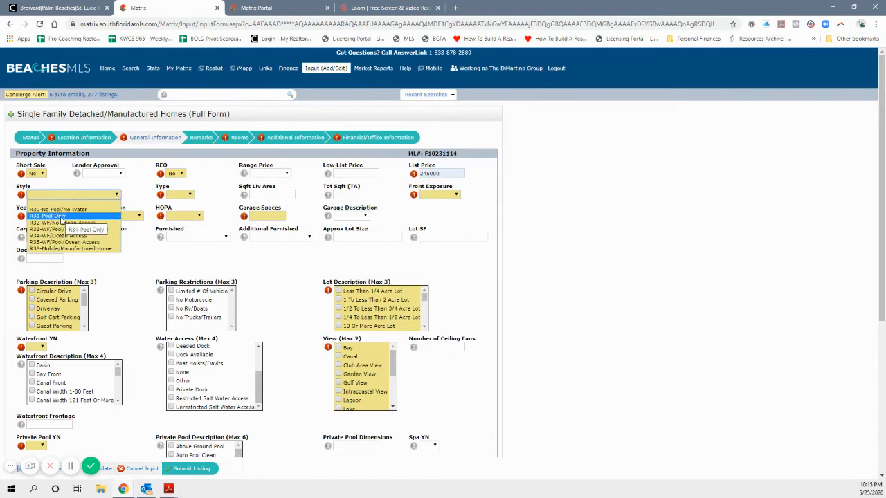
pyautogui.click(61, 209)
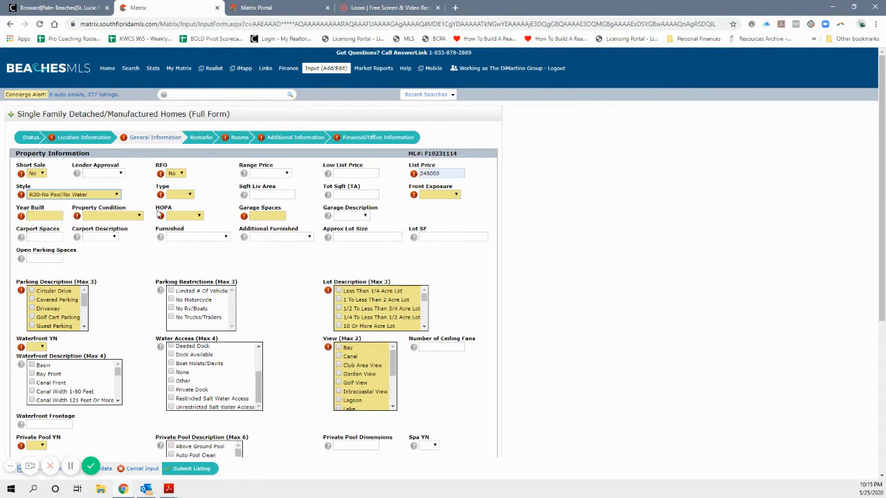
pyautogui.click(178, 196)
pyautogui.click(177, 218)
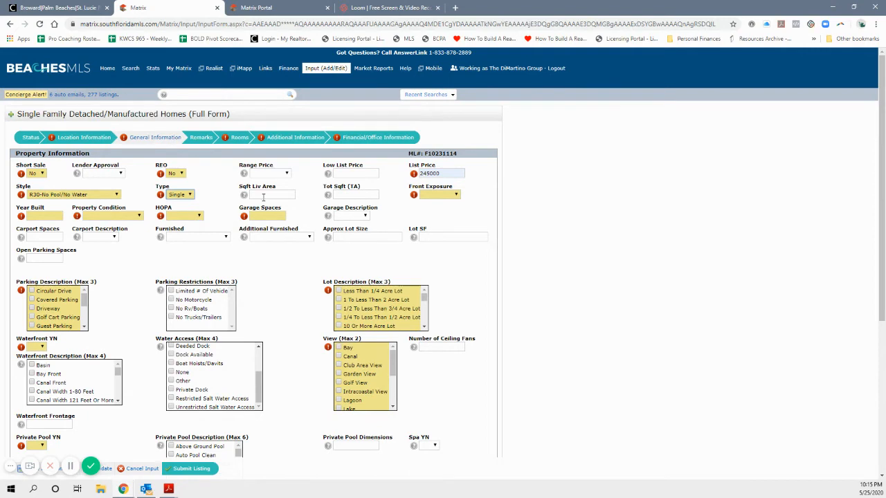
pyautogui.click(432, 197)
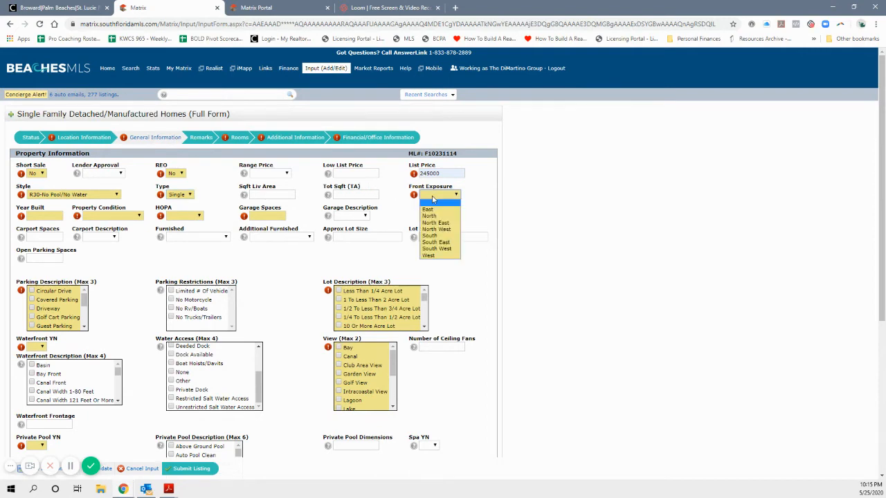
pyautogui.click(432, 209)
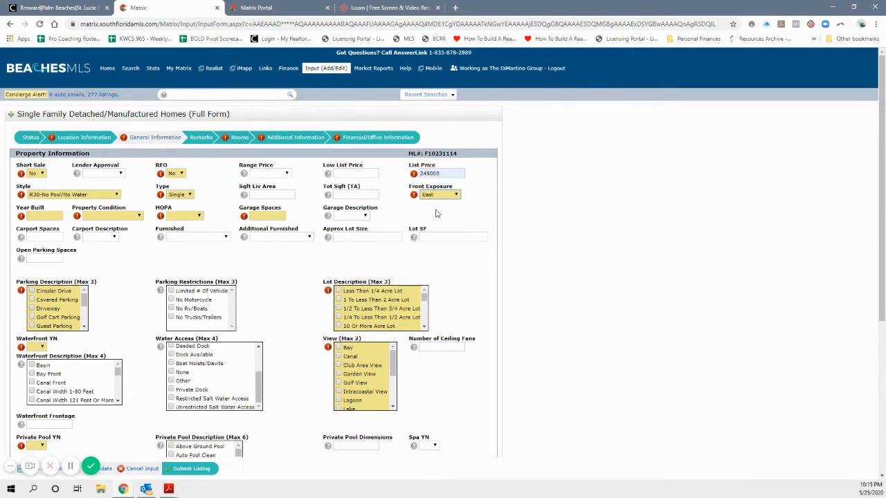
# - Set the year built to 2007 and the property condition to Resale
pyautogui.click(47, 216)
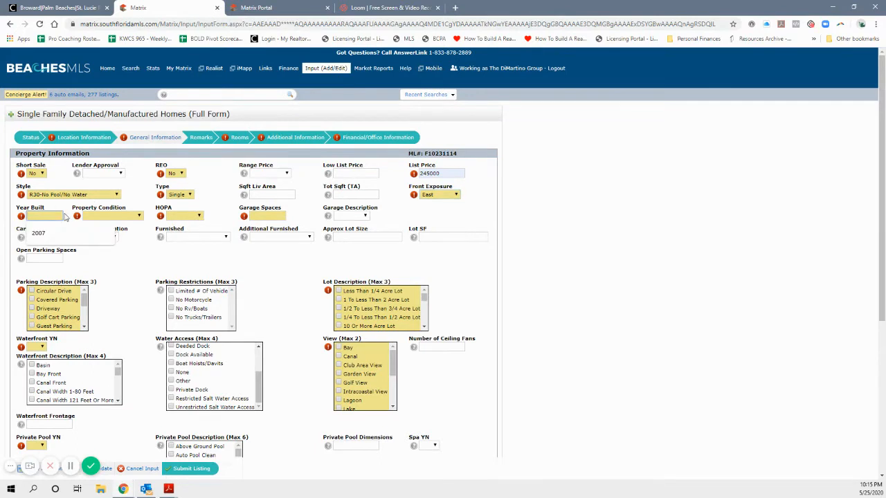
pyautogui.click(54, 235)
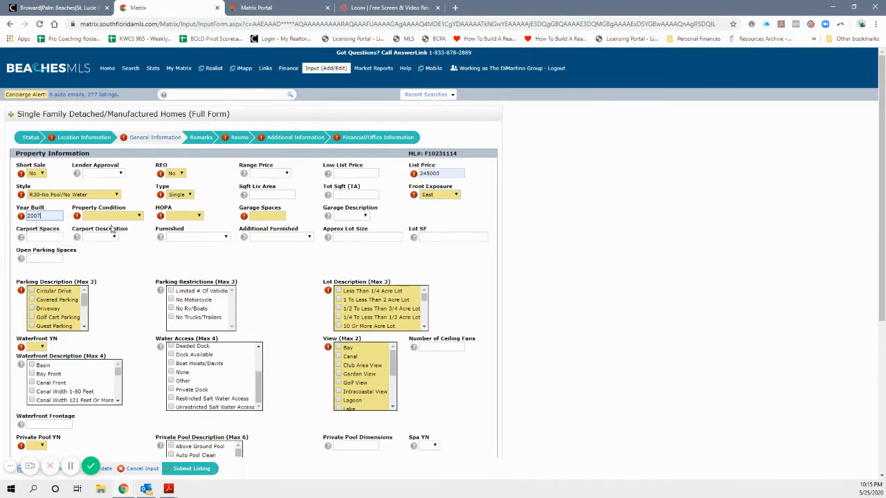
pyautogui.click(115, 219)
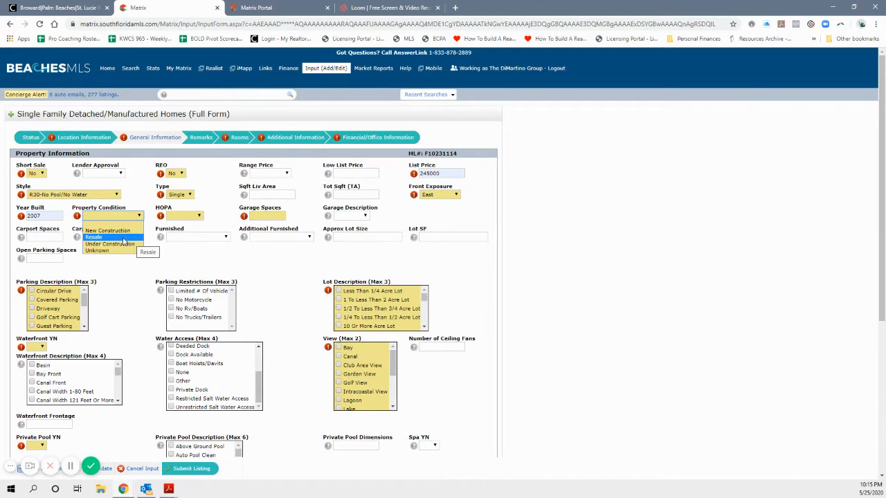
pyautogui.click(107, 238)
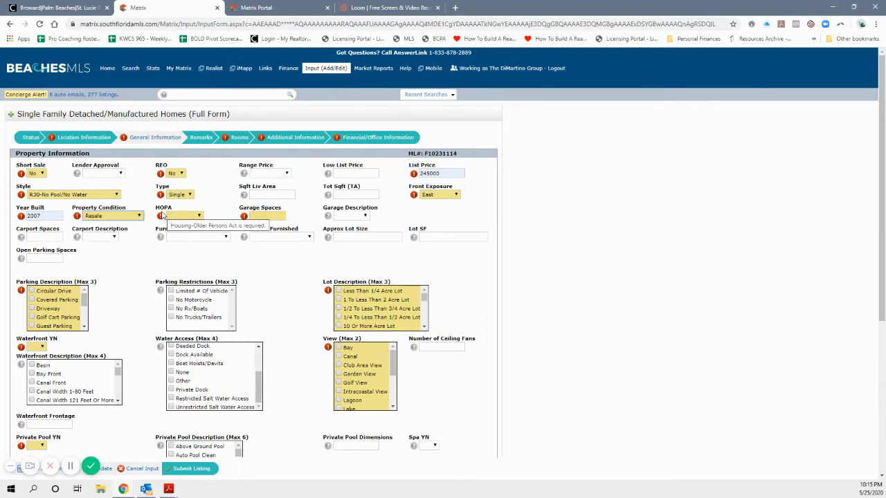
# - Examine the HOPA and Garage Description choices and the Lot SF and Sqft Liv Area fields
pyautogui.click(194, 216)
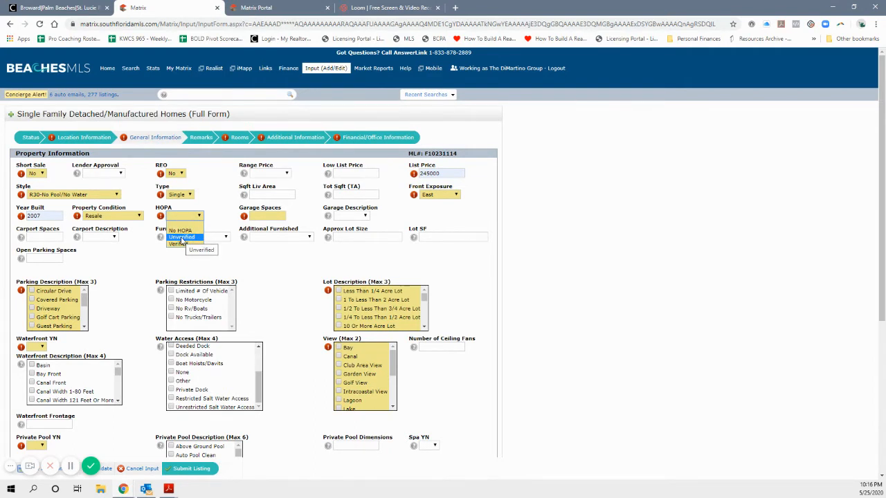
pyautogui.click(252, 274)
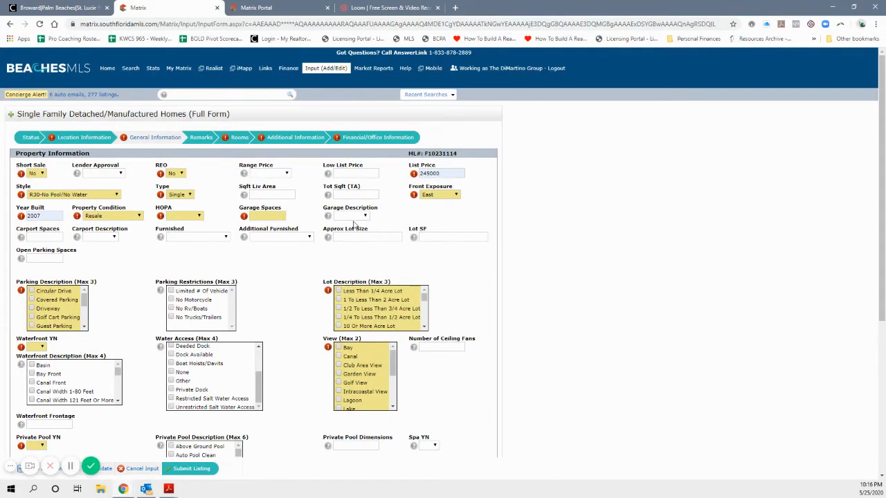
pyautogui.click(354, 216)
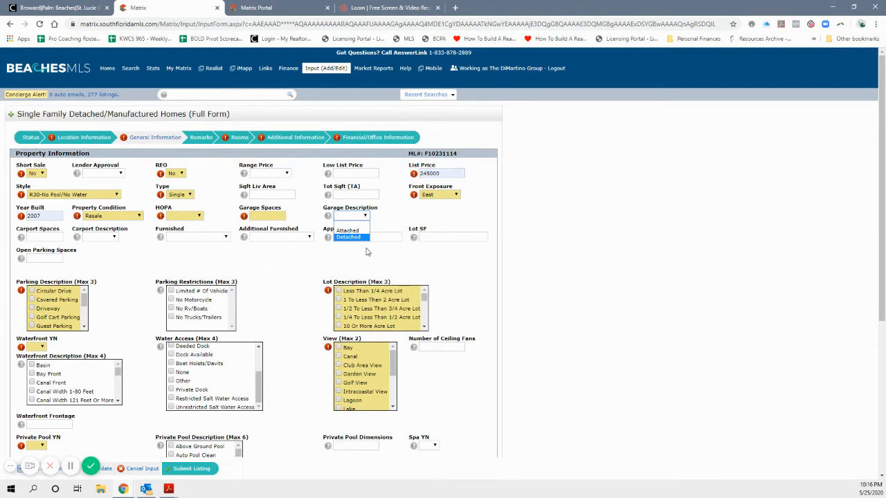
pyautogui.click(369, 263)
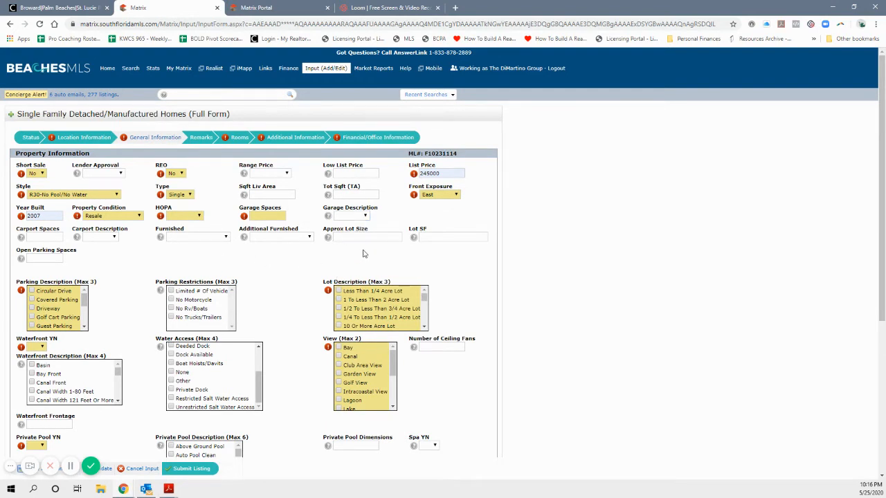
pyautogui.click(438, 237)
pyautogui.click(261, 195)
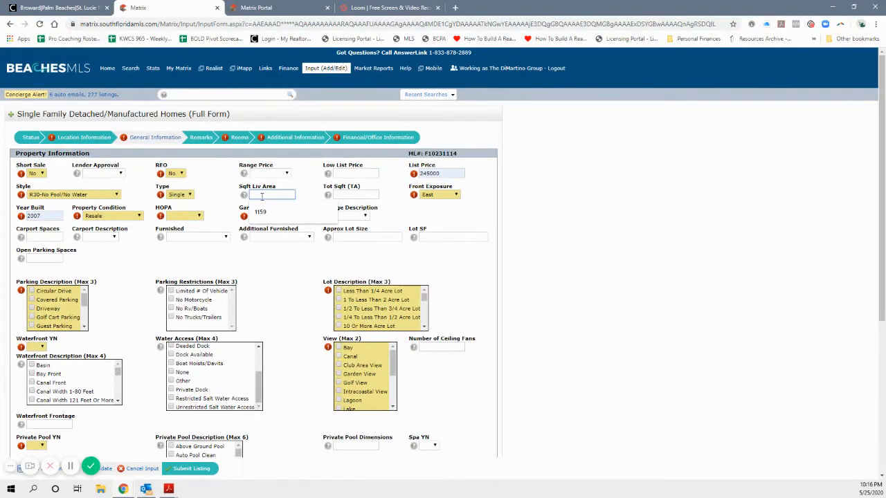
# - Examine the Tot Sqft field and the remaining General Information fields down to the Features section
pyautogui.click(364, 195)
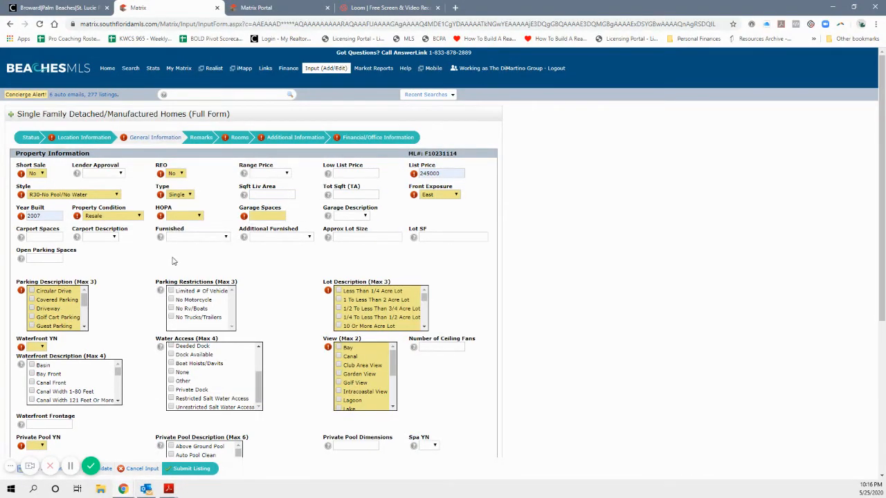
pyautogui.scroll(-2, 175, 260)
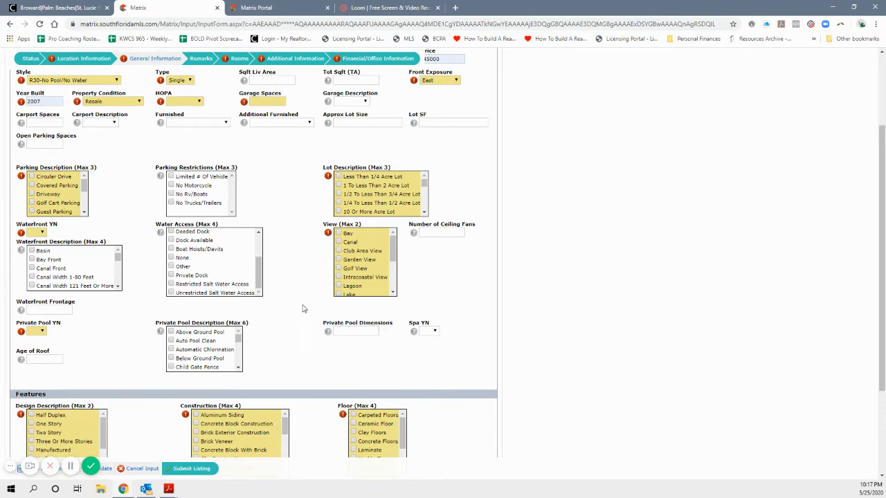
pyautogui.scroll(-3, 296, 292)
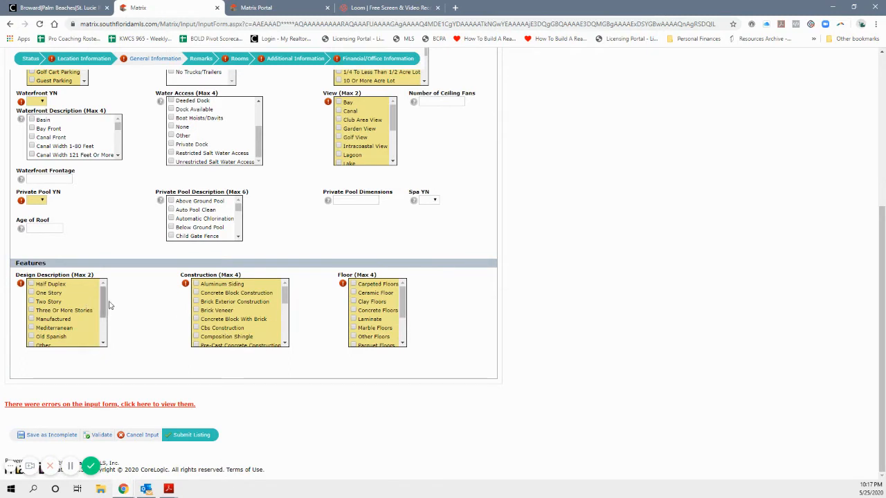
# - Try selecting the first five Construction options, Aluminum Siding through Concrete Block With Brick, and clear them again
pyautogui.click(195, 283)
pyautogui.click(196, 293)
pyautogui.click(195, 319)
pyautogui.click(196, 301)
pyautogui.click(197, 310)
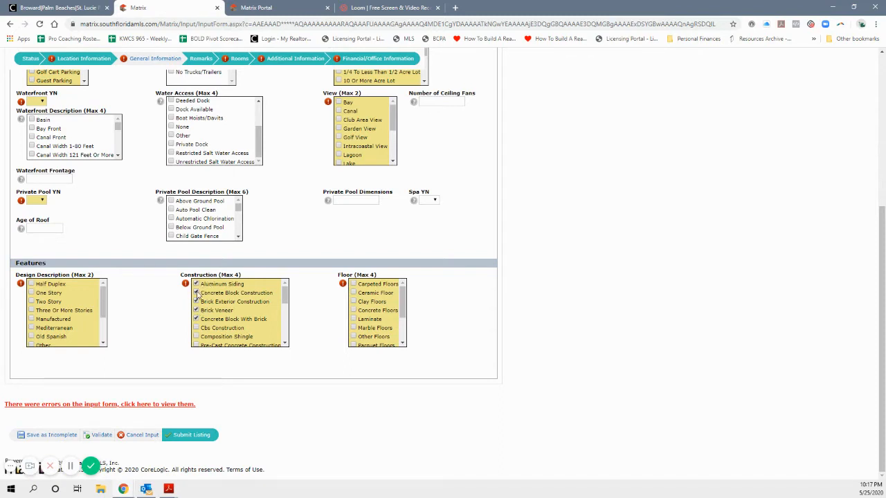
pyautogui.click(197, 302)
pyautogui.click(197, 303)
pyautogui.click(197, 311)
pyautogui.click(197, 319)
# - Look over the Remarks section's text fields and open the Rooms section
pyautogui.scroll(4, 325, 332)
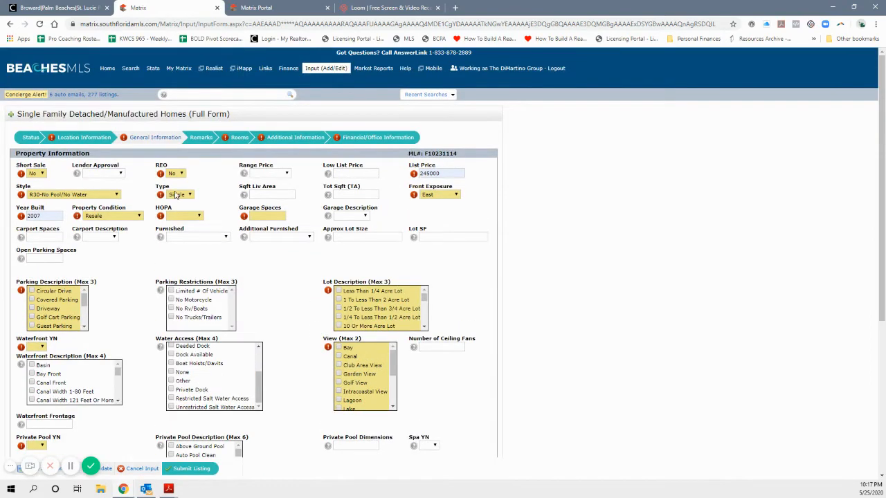
pyautogui.click(201, 138)
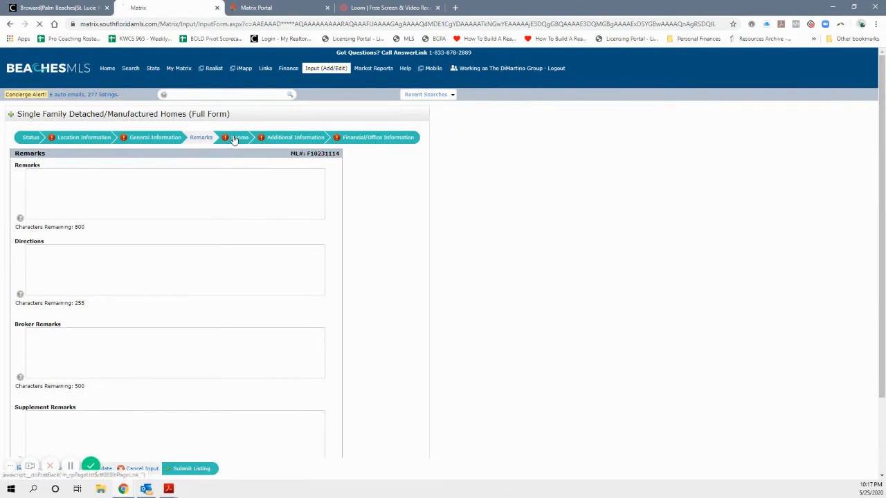
pyautogui.click(231, 137)
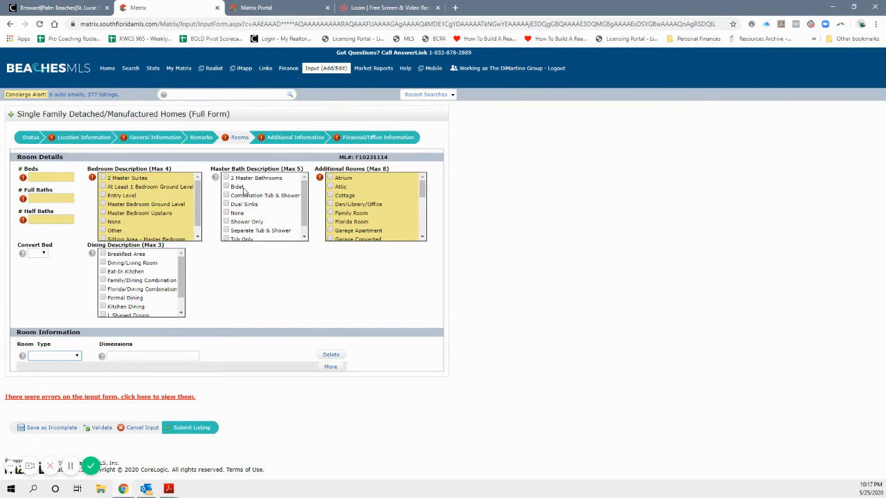
# - Look through the Additional Rooms choices and set the Room Information entry's room type to DiningRoom
pyautogui.scroll(-2, 361, 204)
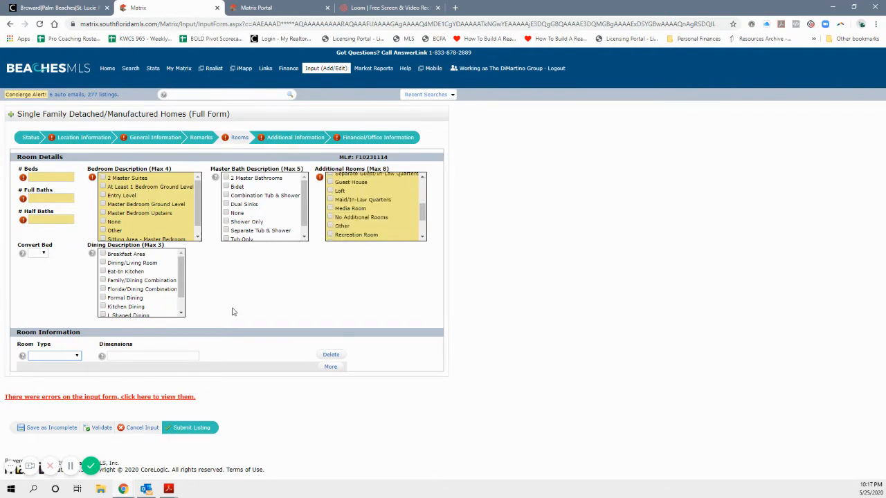
pyautogui.click(123, 357)
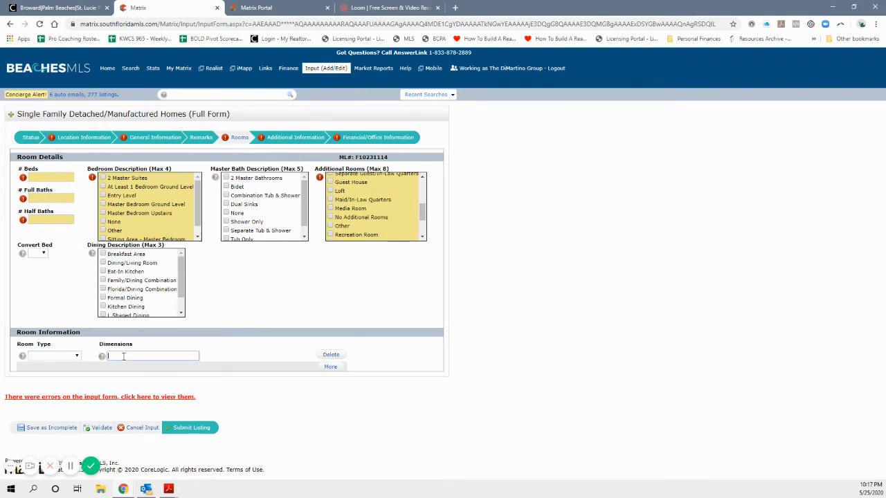
pyautogui.click(78, 358)
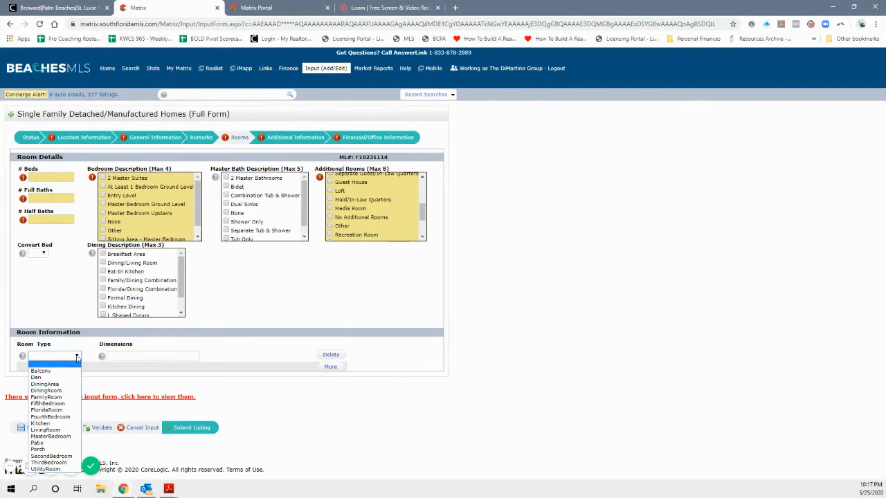
pyautogui.click(46, 390)
pyautogui.click(121, 356)
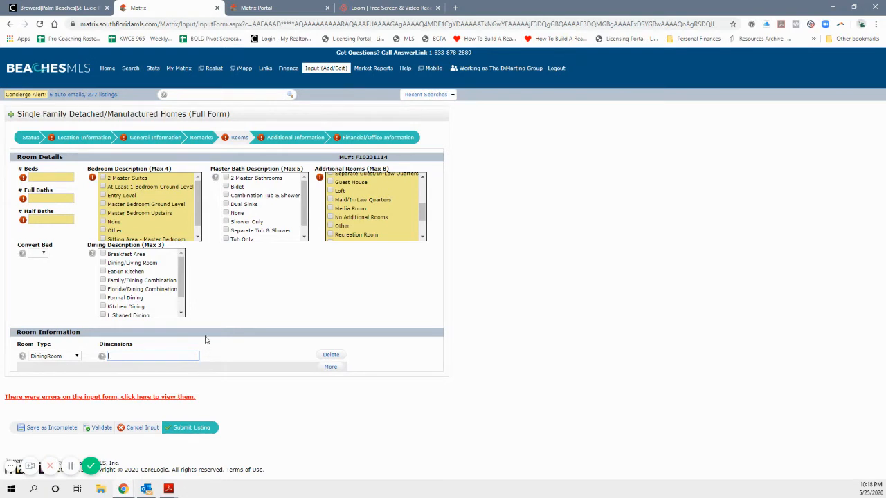
# - Examine the feature lists in the Additional Information section, down to the sewer, roof and restrictions choices
pyautogui.click(271, 140)
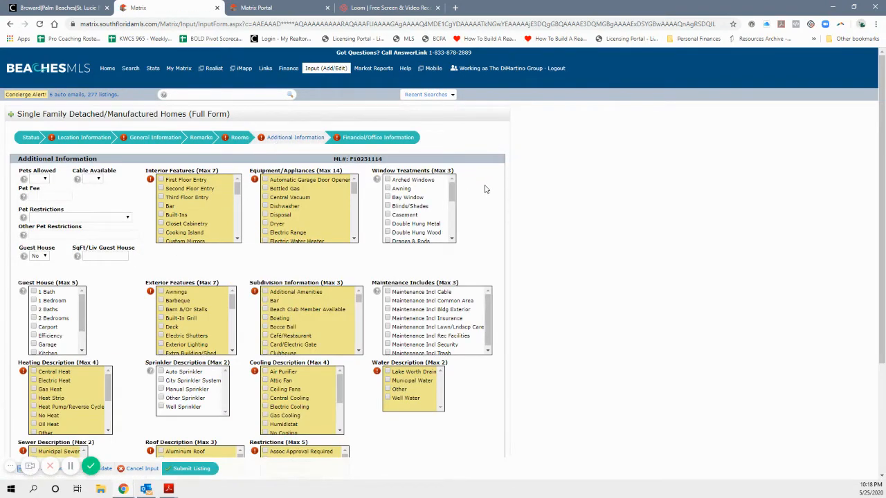
pyautogui.scroll(-3, 328, 353)
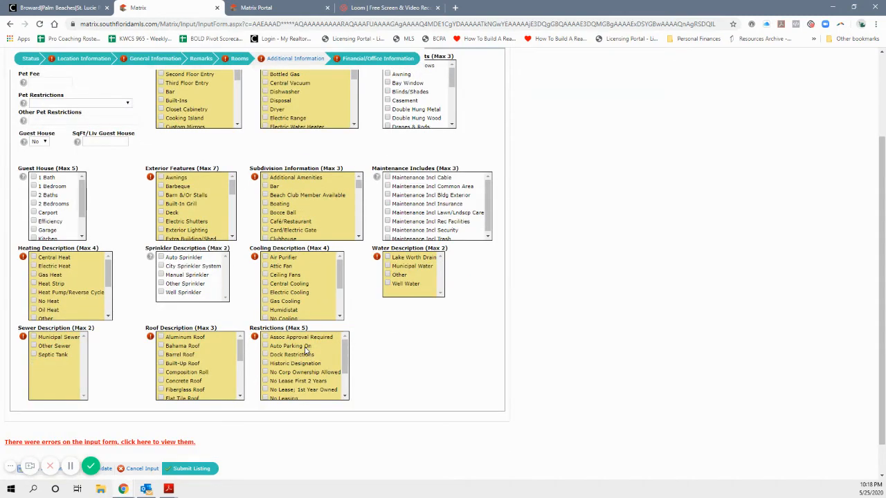
pyautogui.scroll(3, 305, 351)
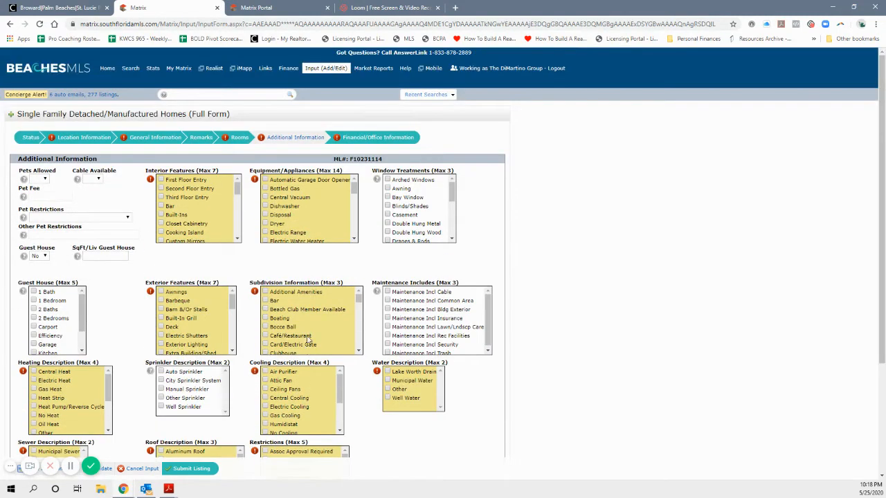
# - In the Financial/Office Information section, select Cash, Conventional, FHA and VA as the Terms Considered
pyautogui.click(358, 139)
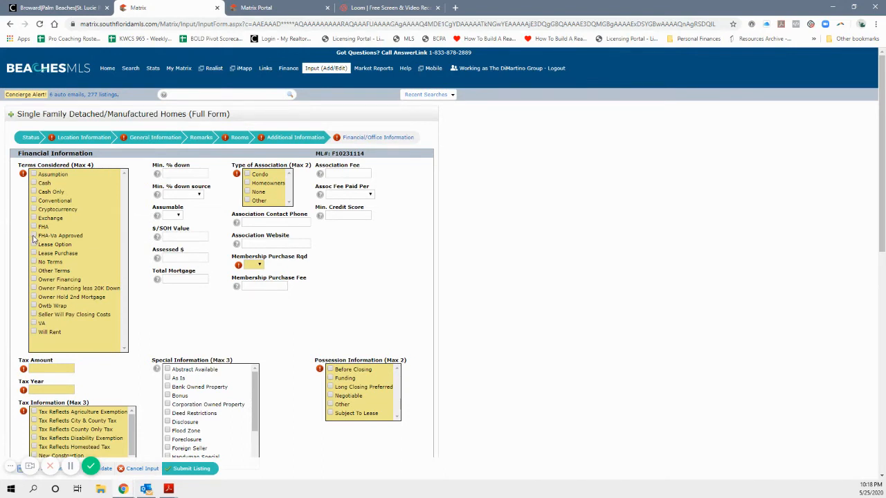
pyautogui.click(34, 200)
pyautogui.click(34, 198)
pyautogui.click(34, 192)
pyautogui.click(34, 201)
pyautogui.click(38, 183)
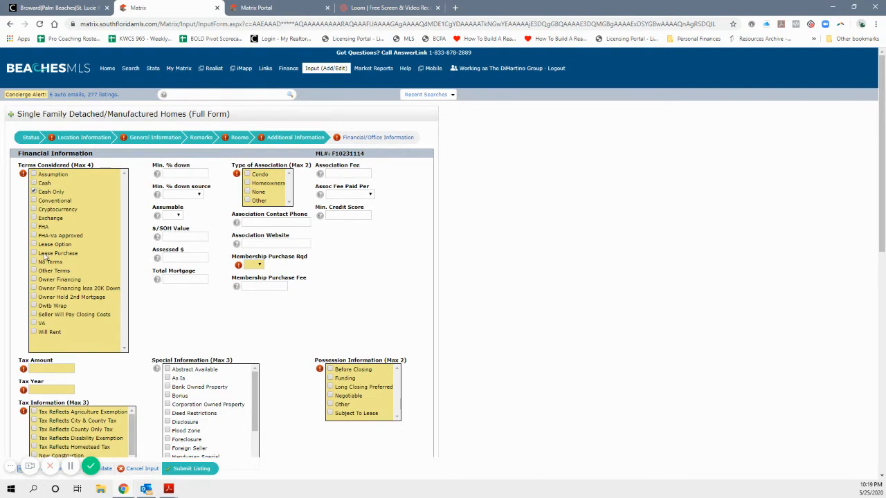
pyautogui.click(34, 193)
pyautogui.click(34, 201)
pyautogui.click(34, 324)
pyautogui.click(33, 227)
pyautogui.click(34, 182)
# - Set the Type of Association to None and look at the payment period choices for the association fee
pyautogui.click(247, 183)
pyautogui.click(247, 191)
pyautogui.click(247, 183)
pyautogui.click(348, 174)
pyautogui.click(358, 199)
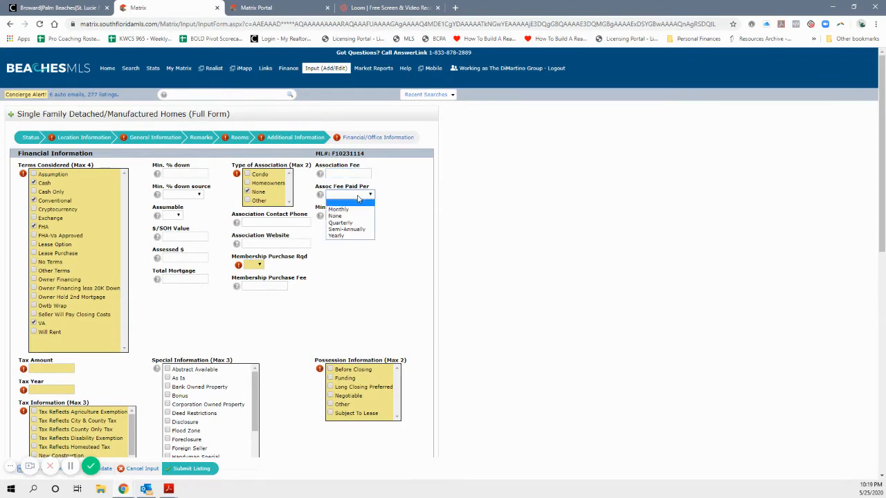
pyautogui.click(350, 259)
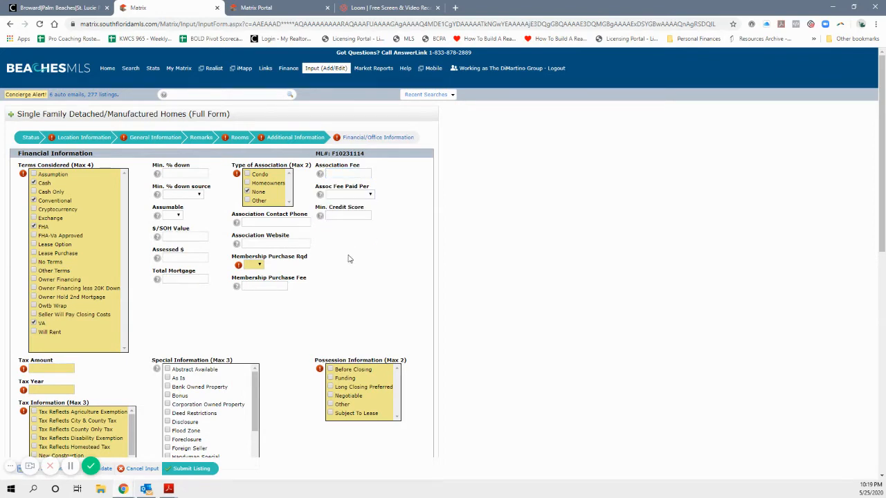
# - Set Membership Purchase Rqd to Yes and enter a membership purchase fee of 20000
pyautogui.scroll(-2, 282, 315)
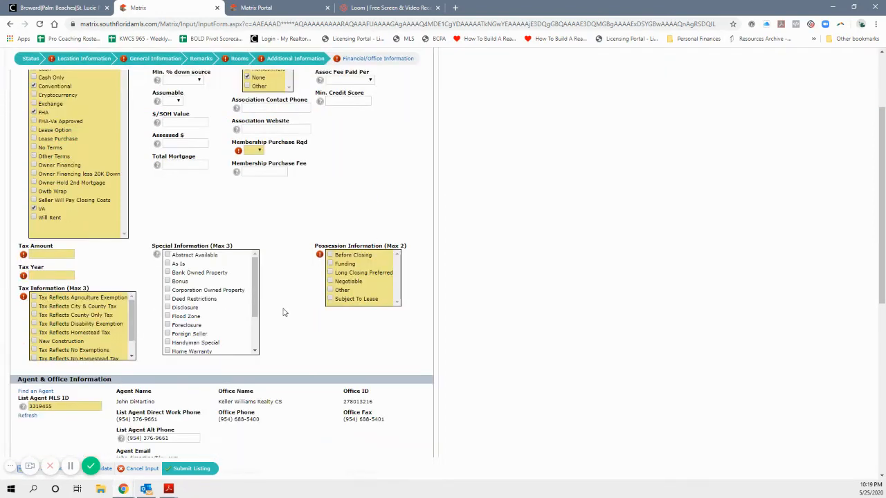
pyautogui.click(183, 164)
pyautogui.click(254, 151)
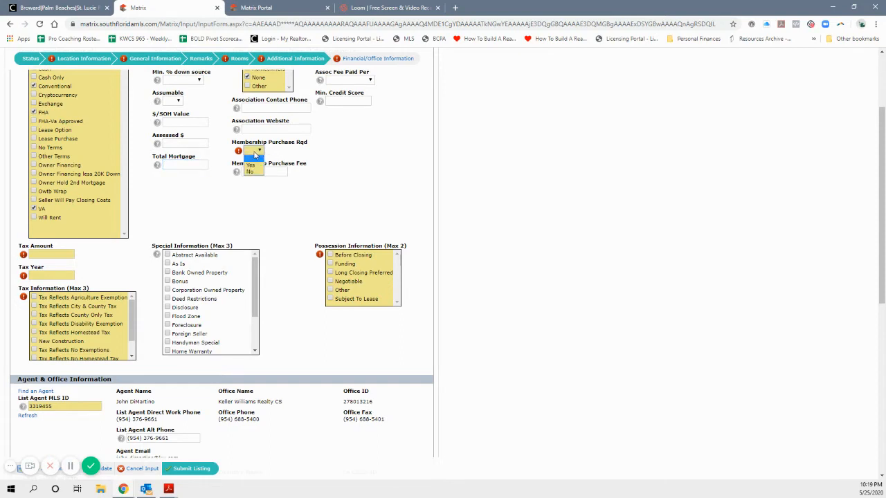
pyautogui.click(252, 166)
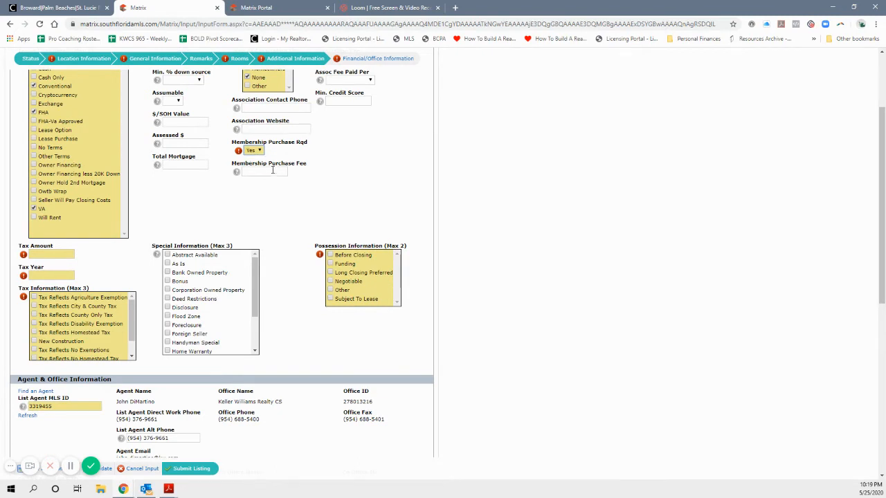
pyautogui.click(253, 172)
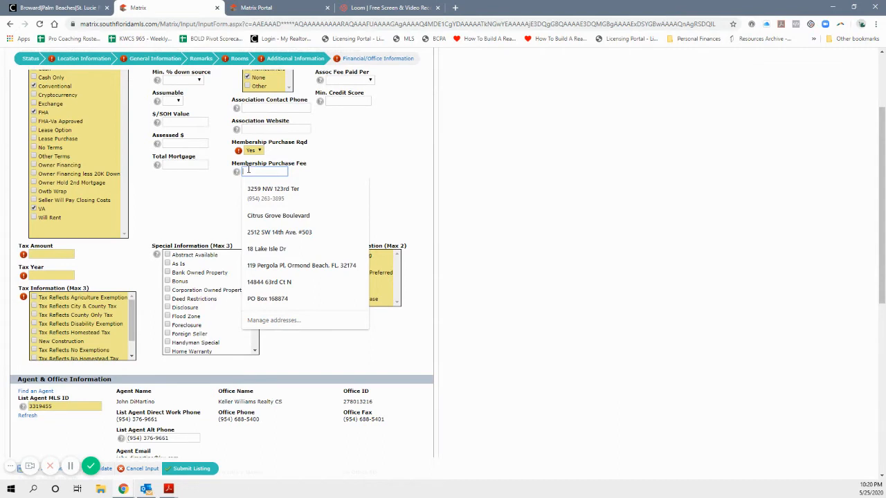
pyautogui.write('20000')
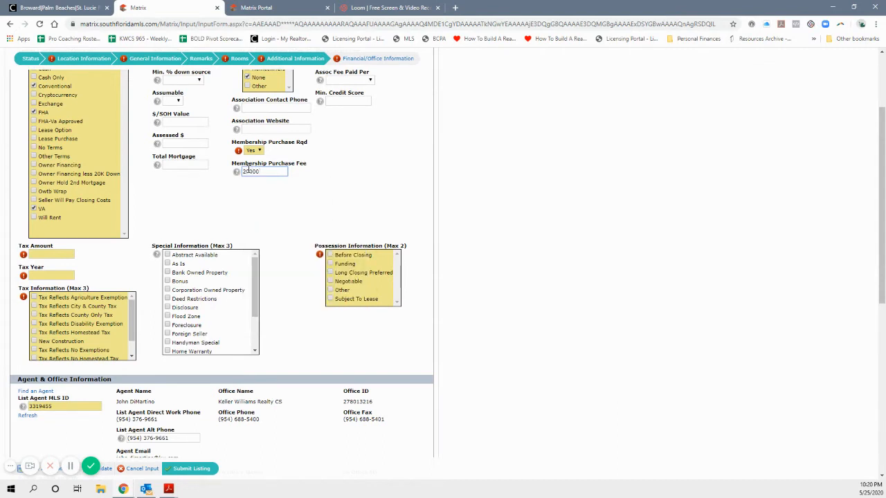
pyautogui.click(180, 208)
# - Set the tax year to 2019 and the tax amount to 5014
pyautogui.scroll(-1, 33, 277)
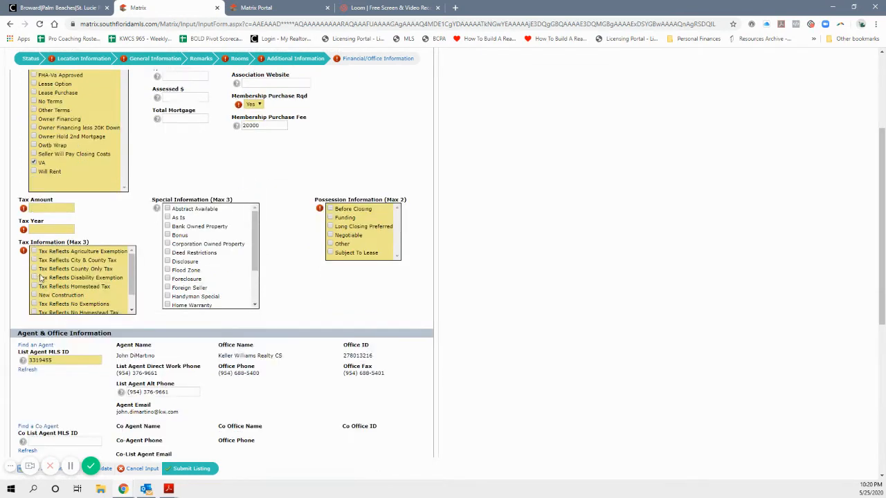
pyautogui.click(57, 229)
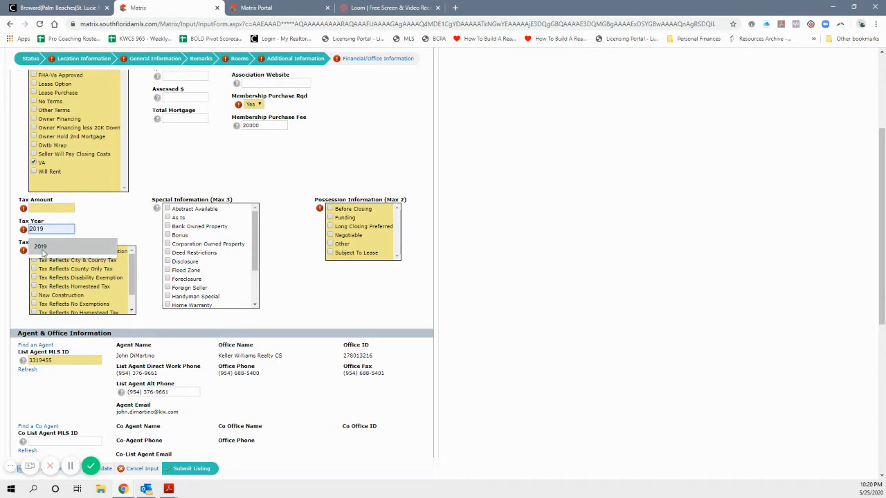
pyautogui.click(43, 249)
pyautogui.click(55, 208)
pyautogui.write('50')
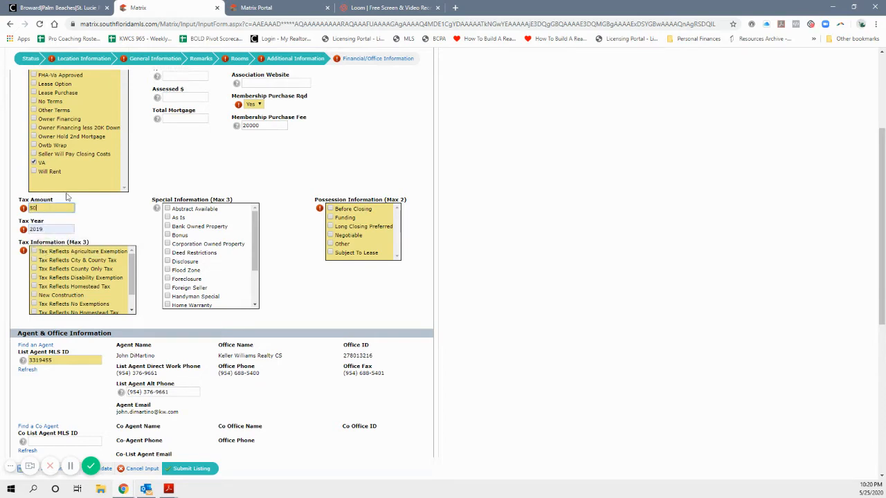
pyautogui.write('14')
pyautogui.click(109, 218)
# - Look through the Tax Information choices and select only Tax Reflects No Exemptions
pyautogui.moveTo(137, 260); pyautogui.dragTo(136, 290)
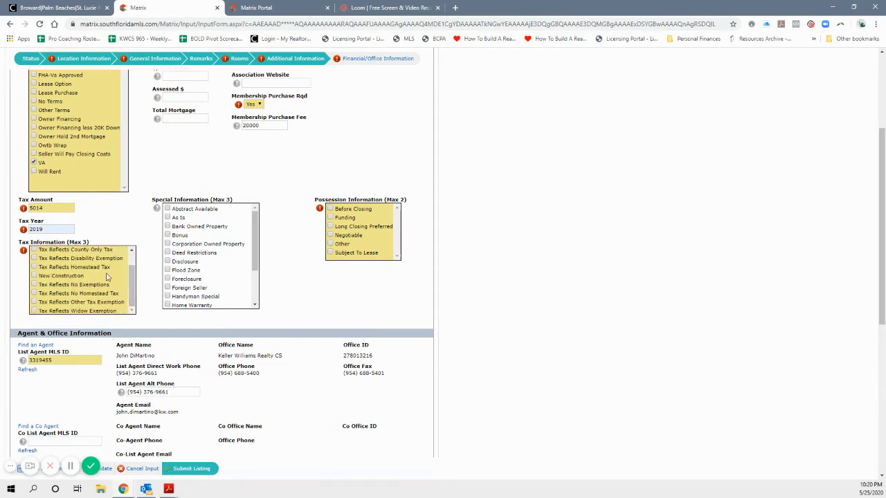
pyautogui.scroll(2, 126, 280)
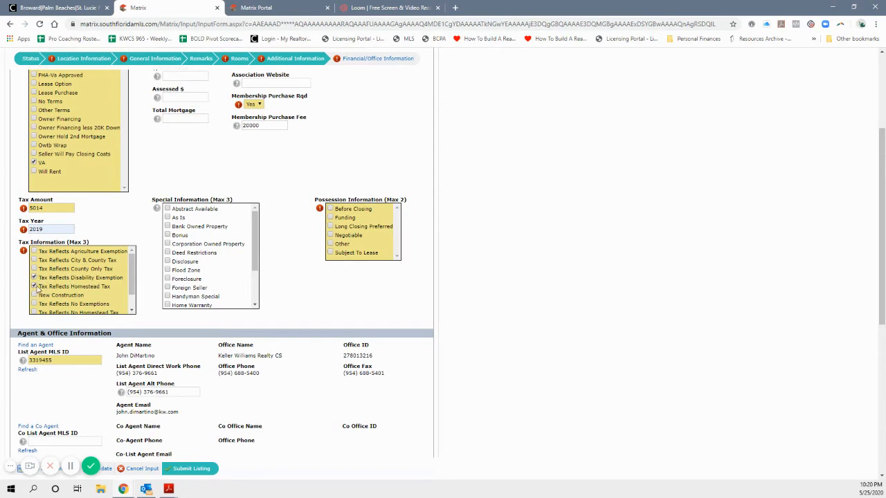
pyautogui.scroll(-1, 36, 280)
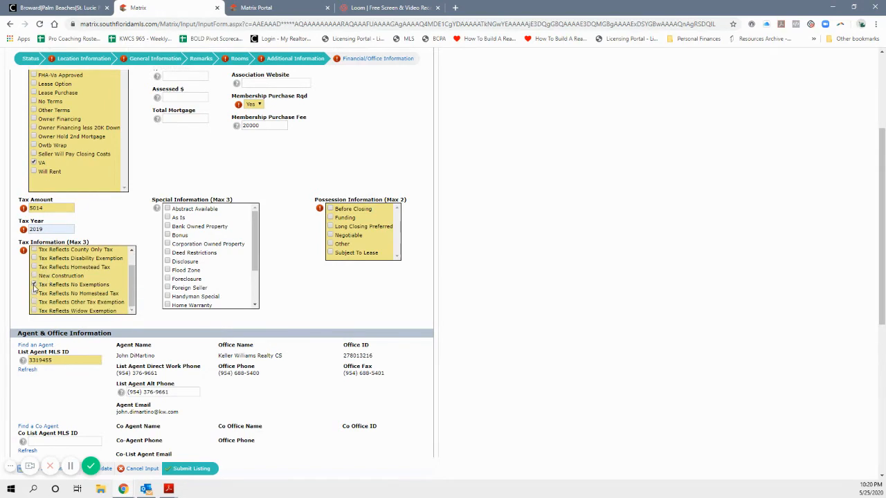
pyautogui.click(34, 285)
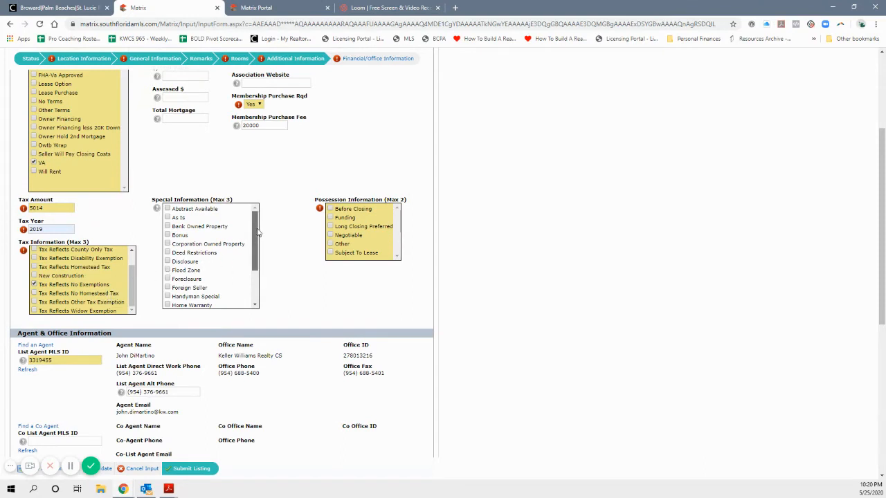
# - Select As Is and Disclosure under Special Information, and try Funding as the possession option
pyautogui.click(167, 218)
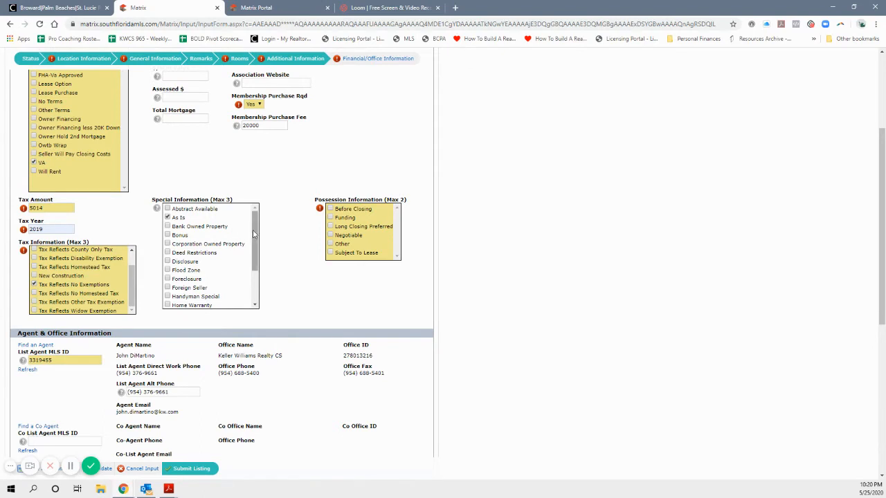
pyautogui.moveTo(254, 235)
pyautogui.mouseDown()
pyautogui.moveTo(259, 272)
pyautogui.moveTo(261, 250)
pyautogui.mouseUp()
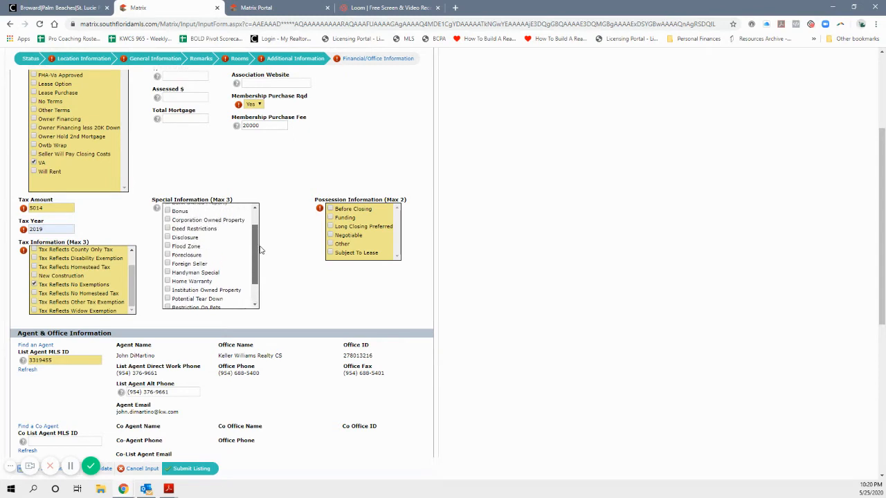
pyautogui.click(167, 237)
pyautogui.scroll(2, 253, 273)
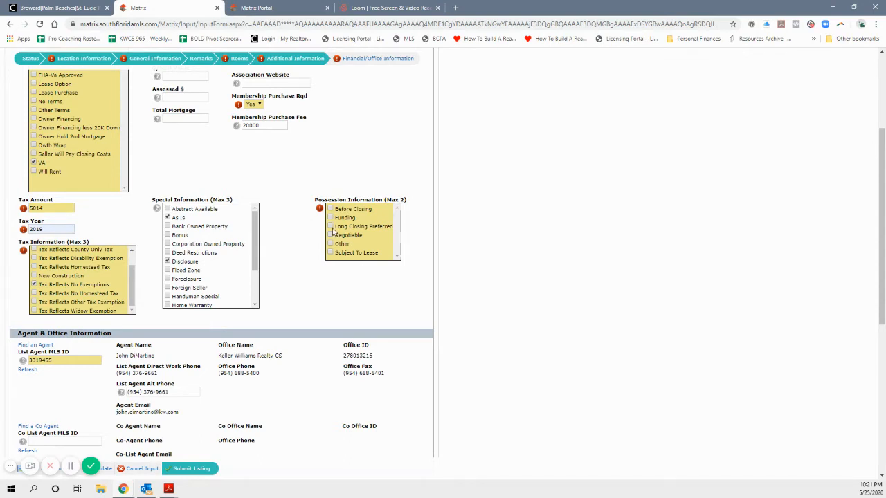
pyautogui.click(331, 218)
# - Open the co-agent finder in the Agent & Office Information section and close it without picking anyone
pyautogui.scroll(-2, 310, 250)
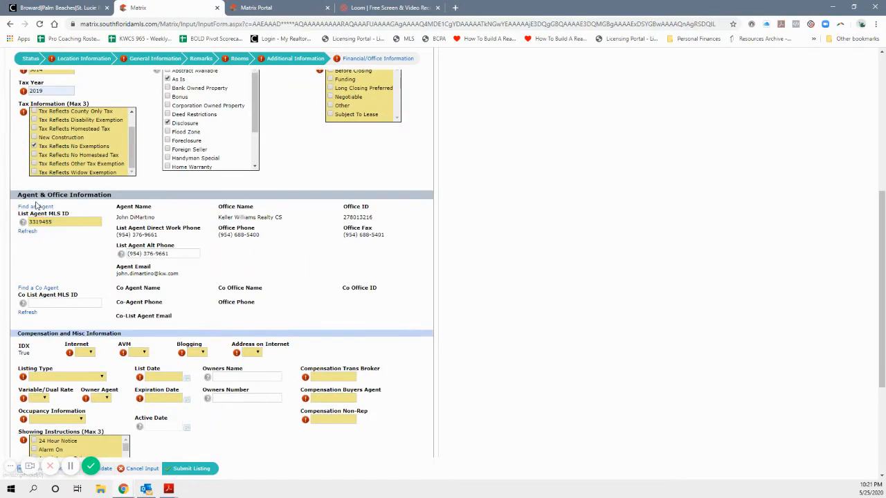
pyautogui.click(53, 225)
pyautogui.click(39, 288)
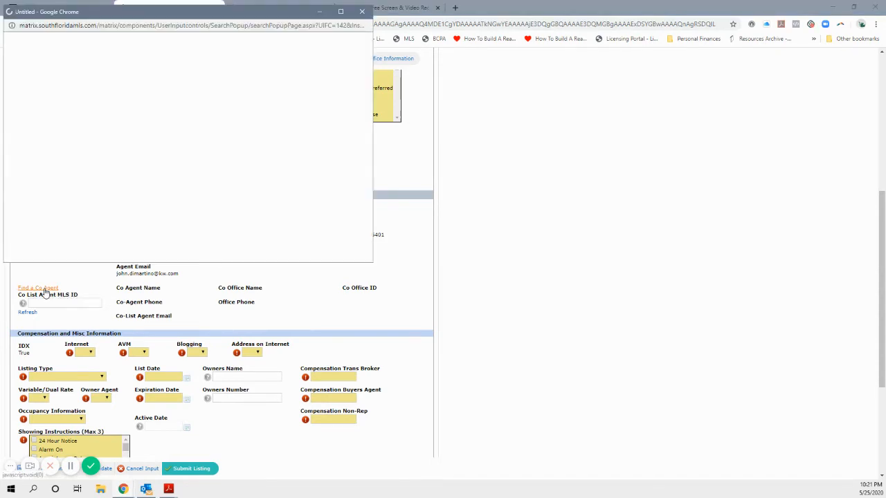
pyautogui.click(362, 11)
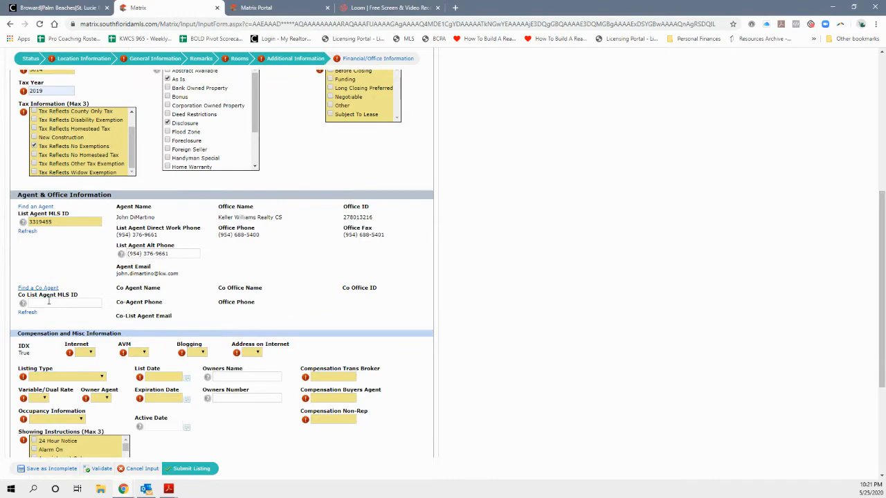
# - Set Internet and AVM to Yes in the Compensation and Misc Information section
pyautogui.scroll(-5, 55, 304)
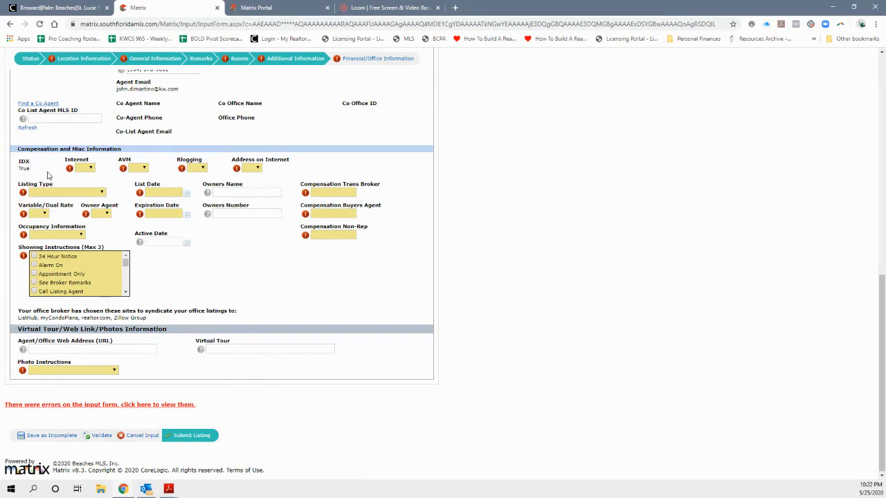
pyautogui.click(88, 168)
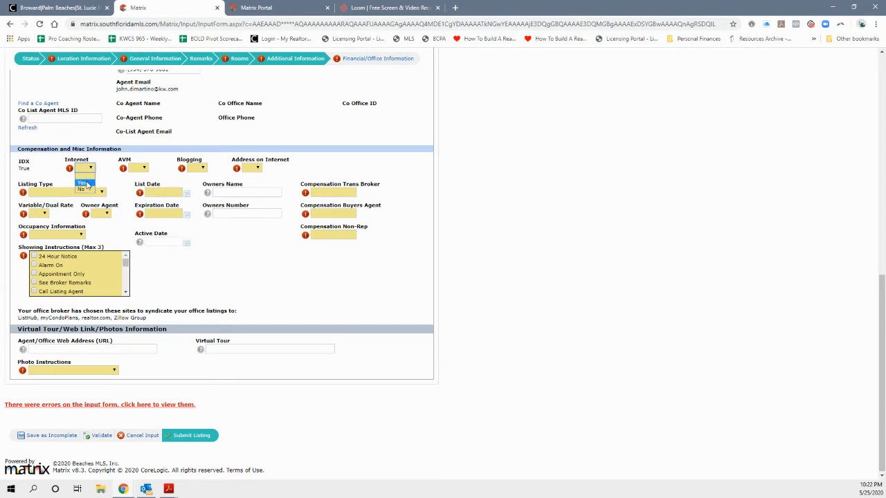
pyautogui.click(83, 183)
pyautogui.click(87, 168)
pyautogui.click(87, 194)
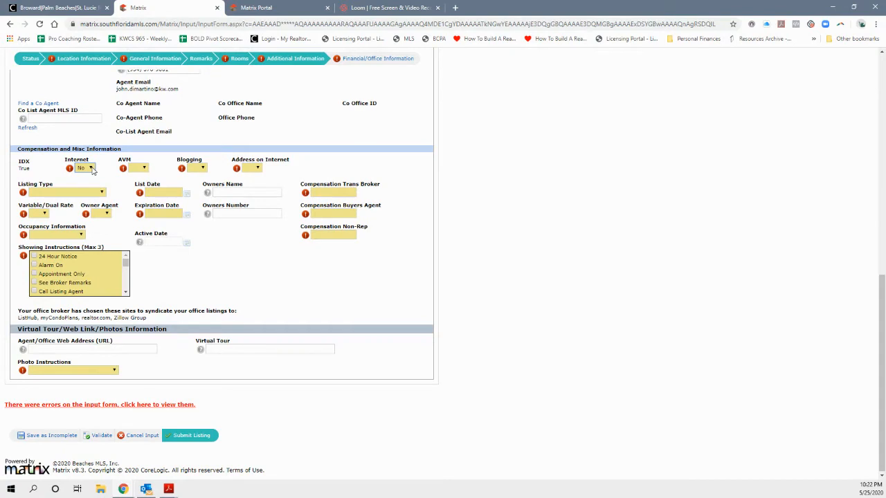
pyautogui.click(92, 170)
pyautogui.click(83, 176)
pyautogui.click(140, 169)
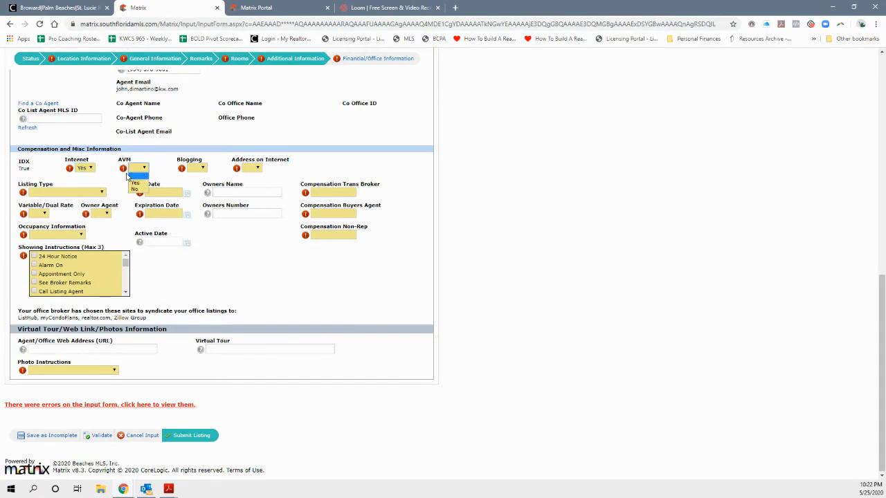
pyautogui.click(134, 183)
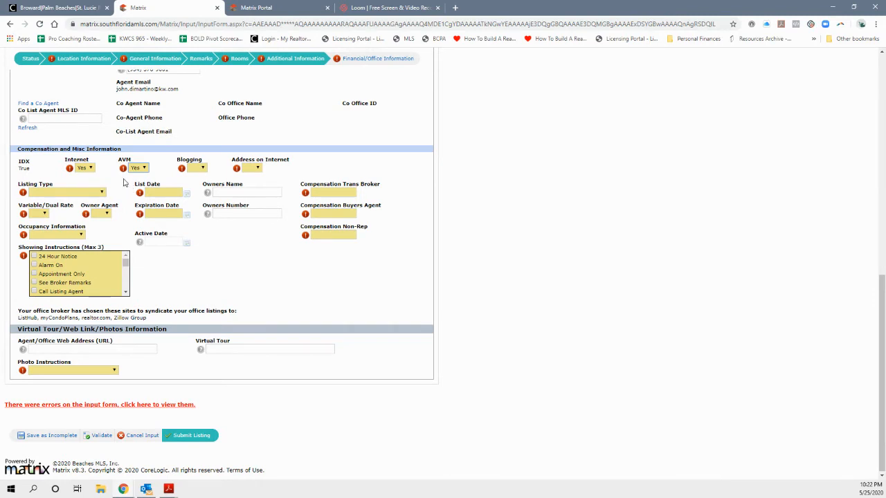
# - Set Blogging to No and Address on Internet to Yes
pyautogui.click(199, 171)
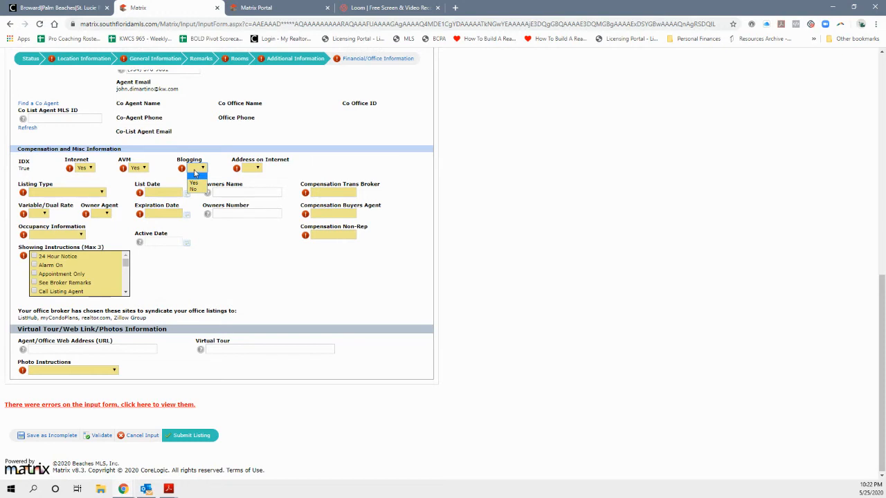
pyautogui.click(194, 189)
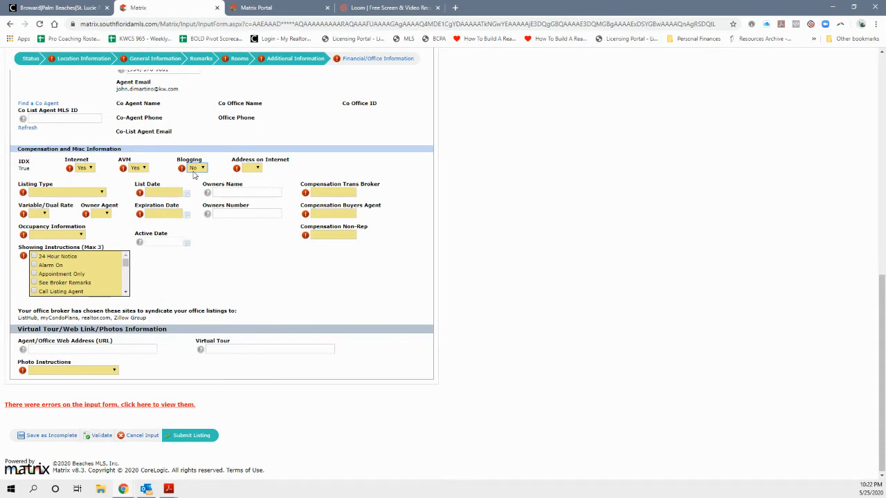
pyautogui.click(252, 169)
pyautogui.click(249, 184)
# - Set the listing type to Exclusive Right and the list date to 04/17/2020
pyautogui.click(80, 193)
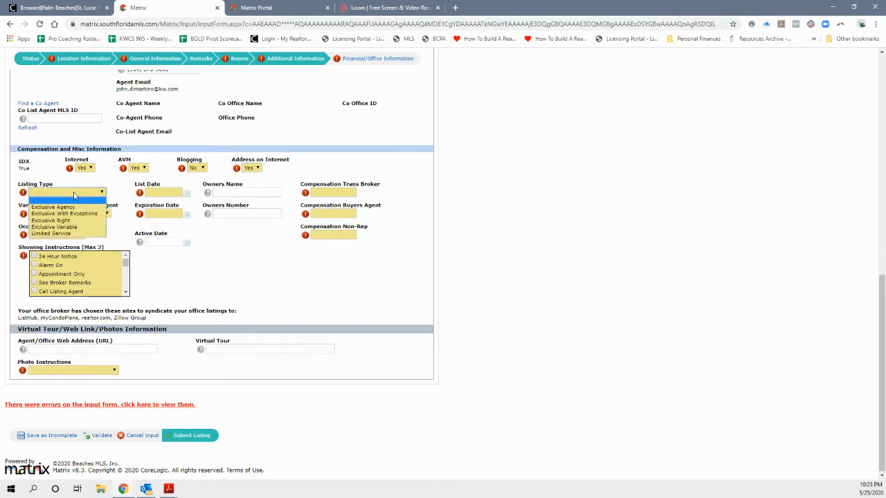
pyautogui.click(68, 221)
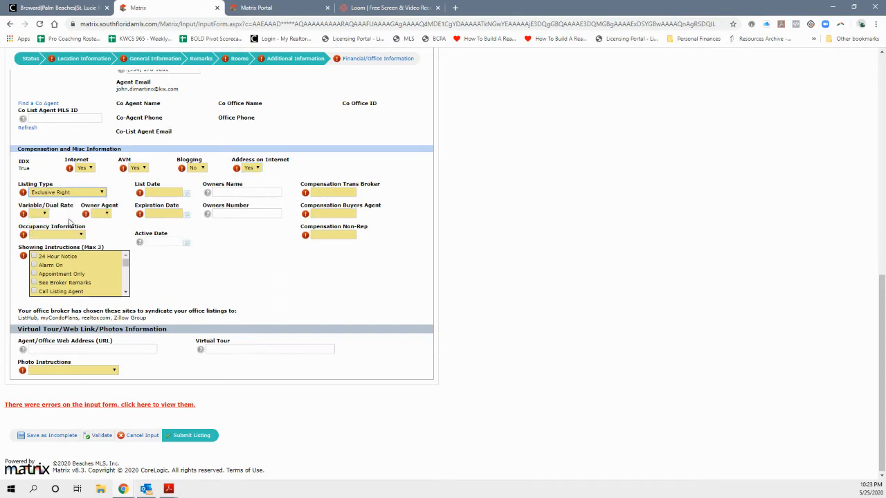
pyautogui.click(164, 195)
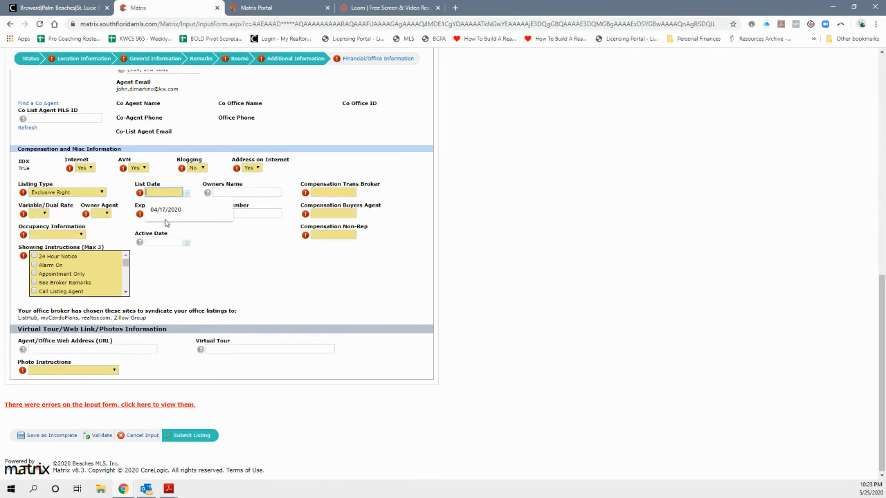
pyautogui.click(166, 211)
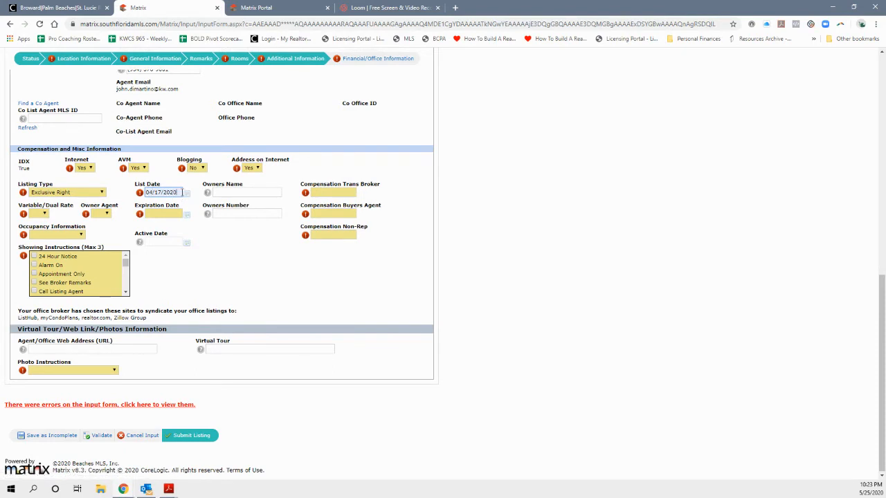
# - Fill in both the owner's name and the owner's number as Withheld
pyautogui.click(223, 191)
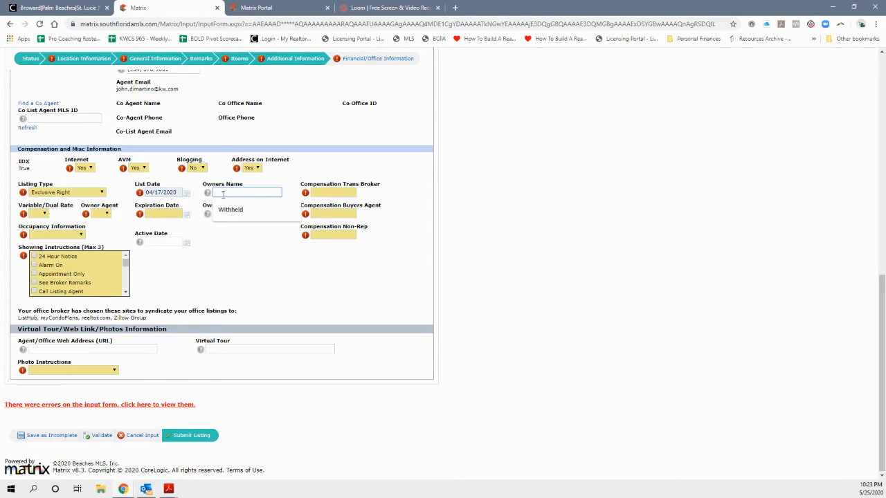
pyautogui.click(226, 212)
pyautogui.click(226, 214)
pyautogui.click(228, 230)
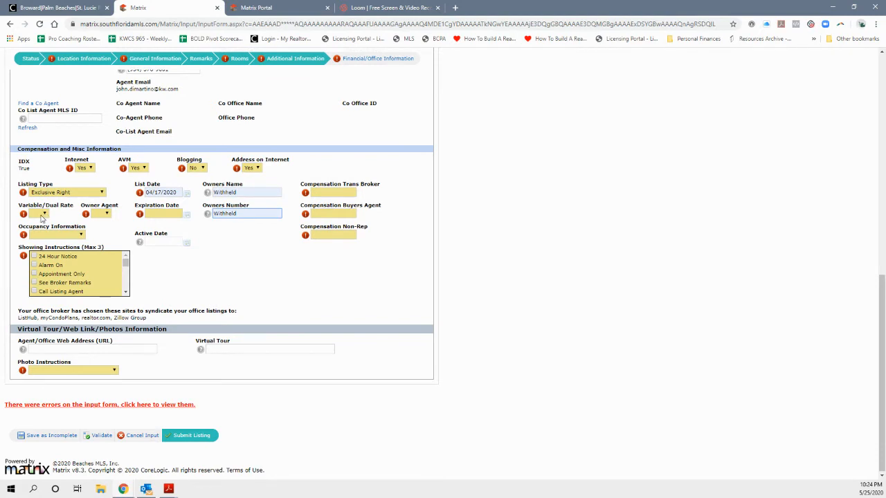
# - Set Variable/Dual Rate and Owner Agent to No, and set the expiration date to 10/31/2020
pyautogui.click(42, 214)
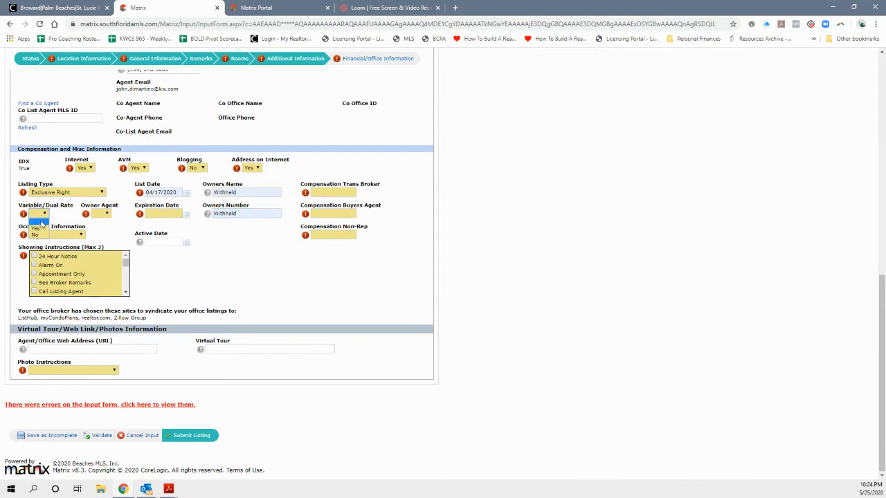
pyautogui.click(45, 228)
pyautogui.click(41, 214)
pyautogui.click(38, 236)
pyautogui.click(101, 214)
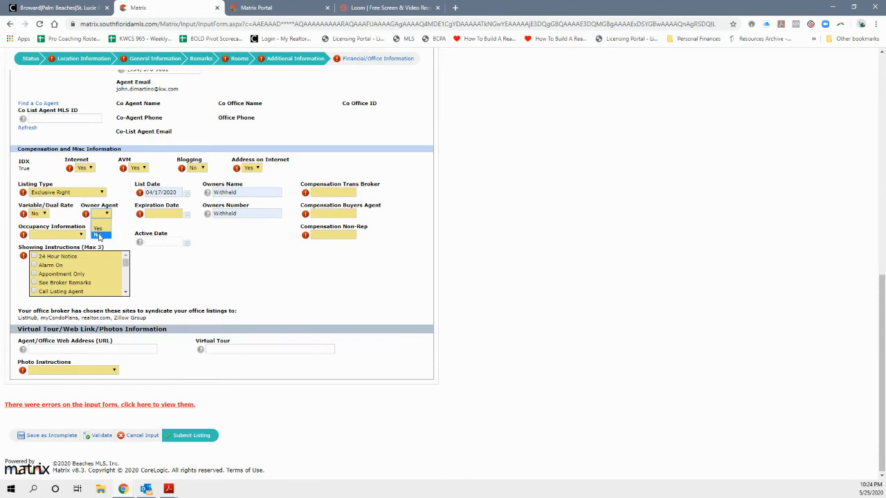
pyautogui.click(97, 235)
pyautogui.click(165, 214)
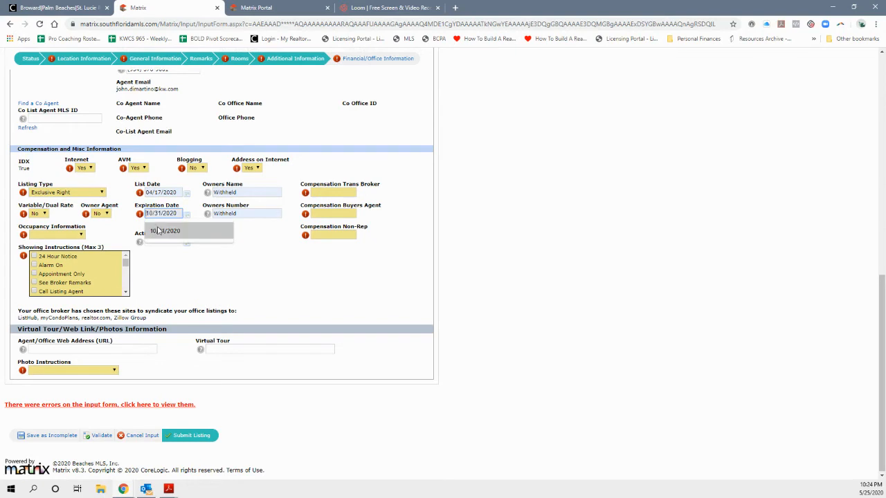
pyautogui.click(157, 234)
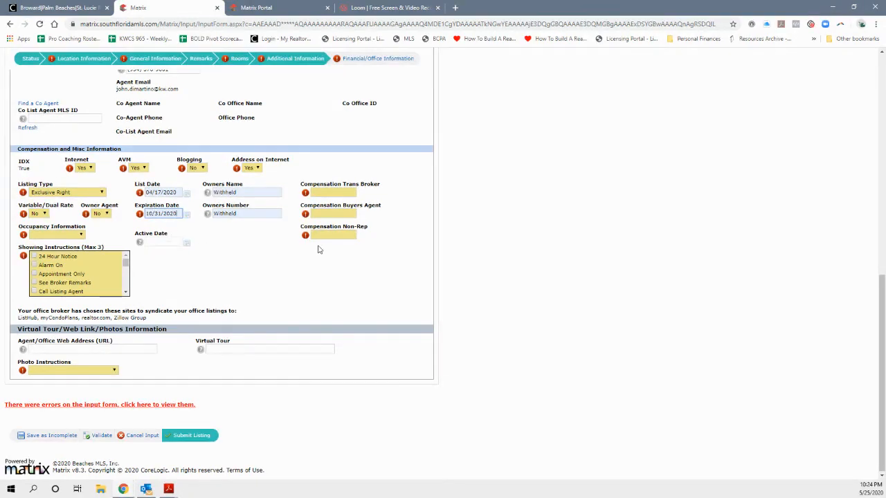
# - Set the compensation for the trans broker, buyers agent and non-rep to 3% each
pyautogui.click(338, 191)
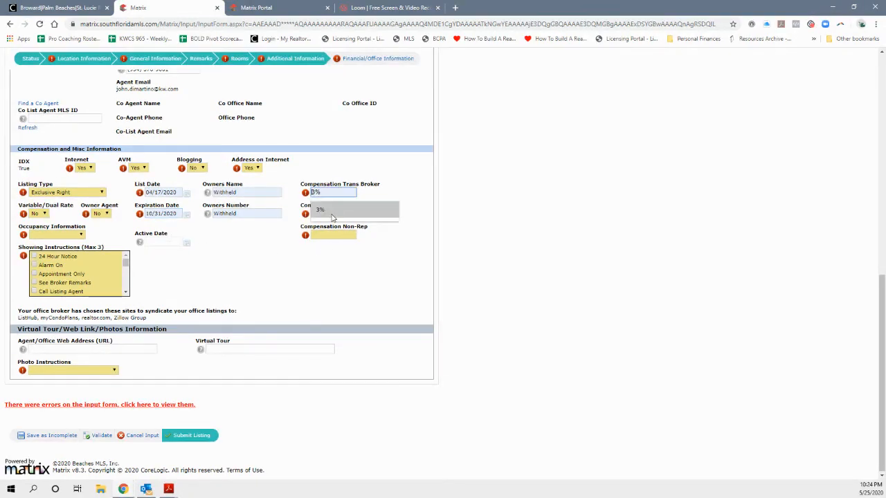
pyautogui.click(339, 207)
pyautogui.click(332, 214)
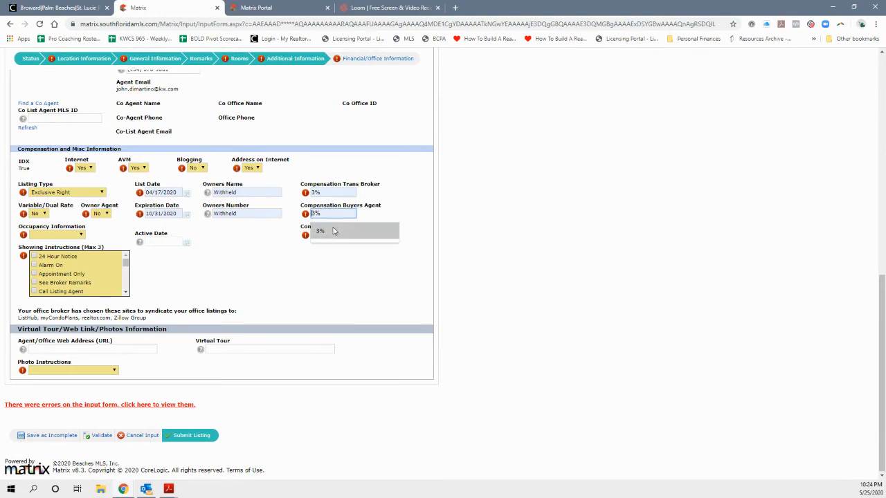
pyautogui.click(334, 230)
pyautogui.click(332, 235)
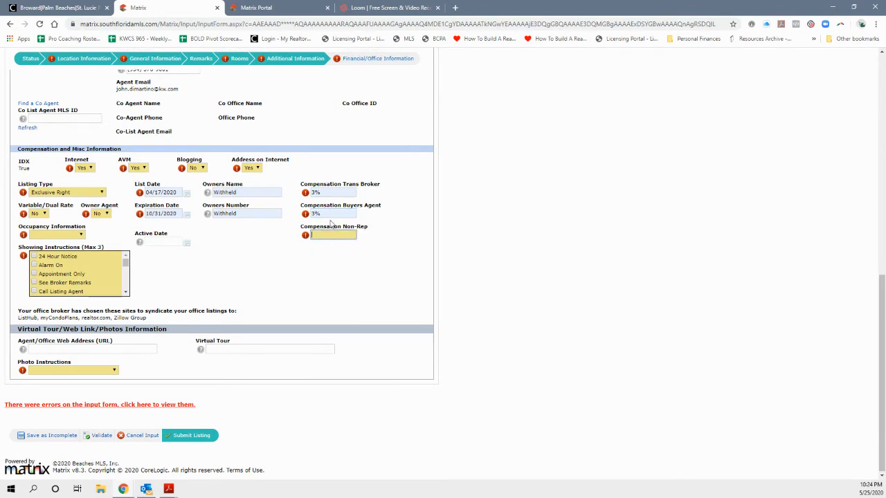
pyautogui.write('3%')
# - Select Appointment Only, See Broker Remarks and Showing Time as the showing instructions
pyautogui.click(34, 274)
pyautogui.click(34, 283)
pyautogui.scroll(-5, 48, 275)
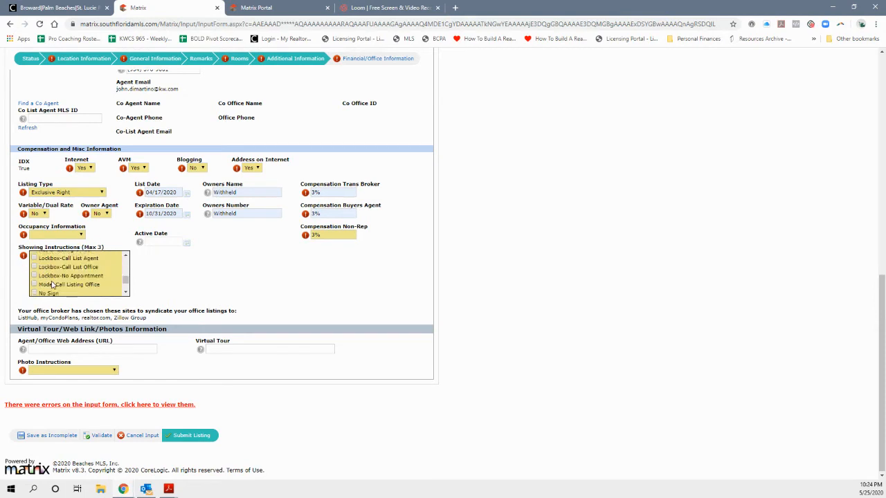
pyautogui.click(34, 294)
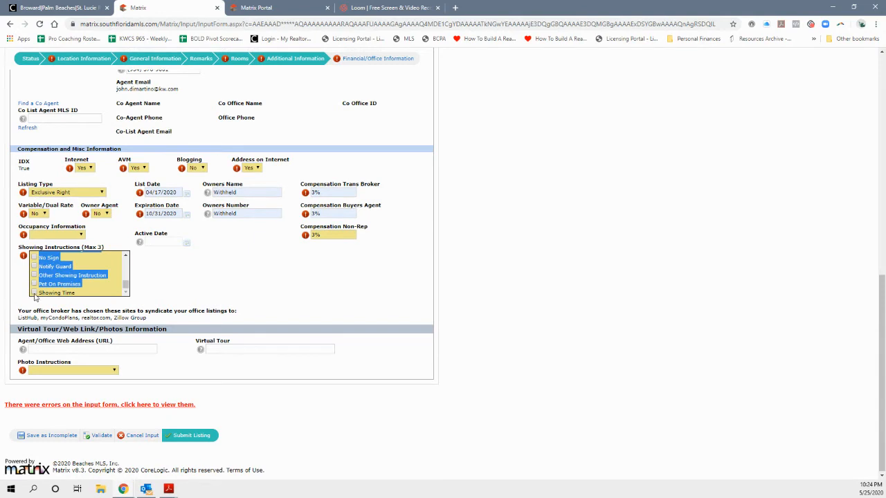
pyautogui.click(52, 307)
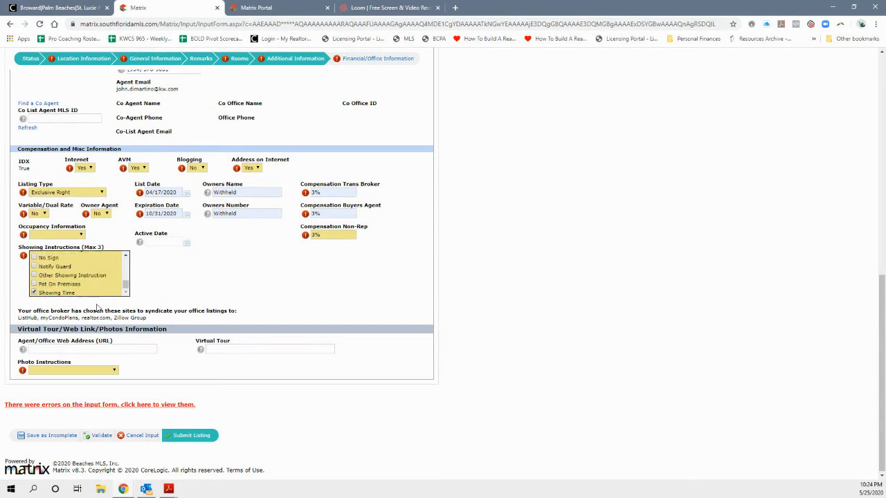
# - Fill in the agent/office web address with the group's website and use the saved propertypanorama.com link as the virtual tour
pyautogui.click(85, 350)
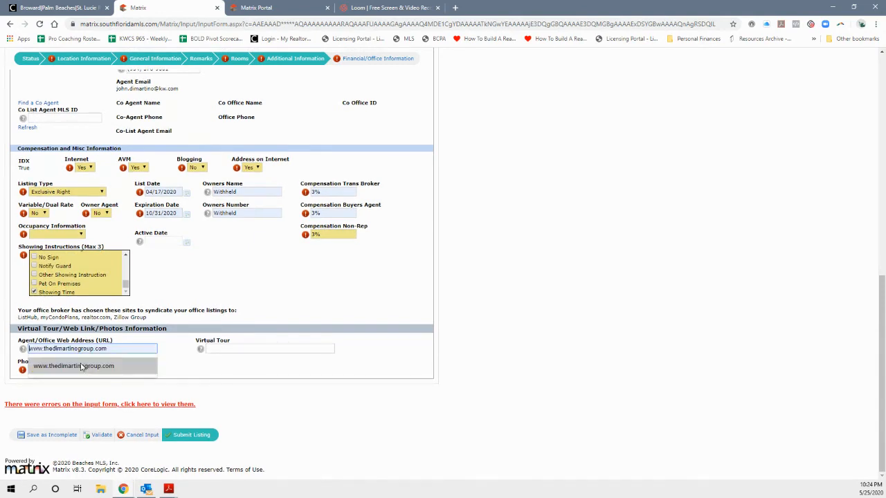
pyautogui.click(83, 366)
pyautogui.click(228, 349)
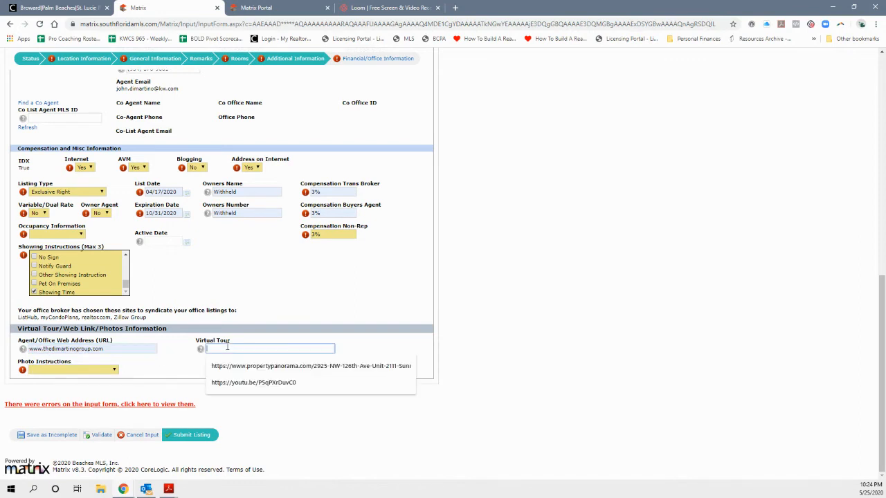
pyautogui.click(235, 366)
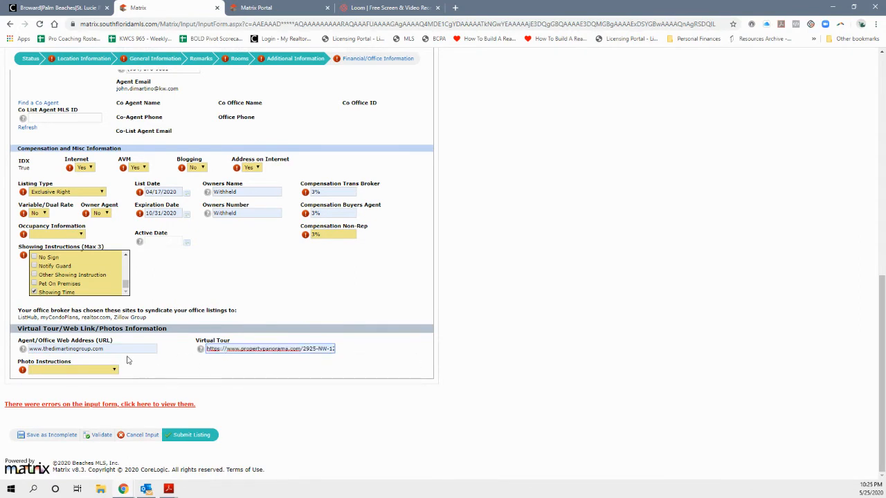
# - Set Photo Instructions to Realtor to Upload Images 1-35, and validate the form to review the flagged fields
pyautogui.click(65, 372)
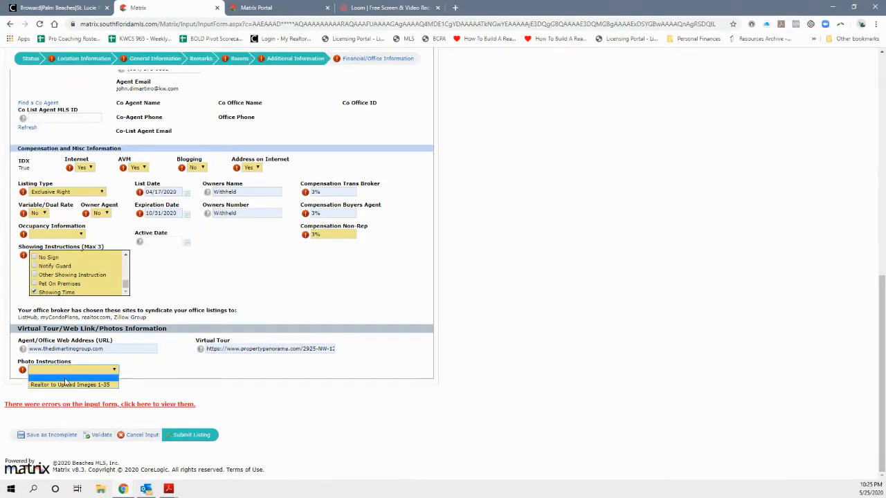
pyautogui.click(57, 388)
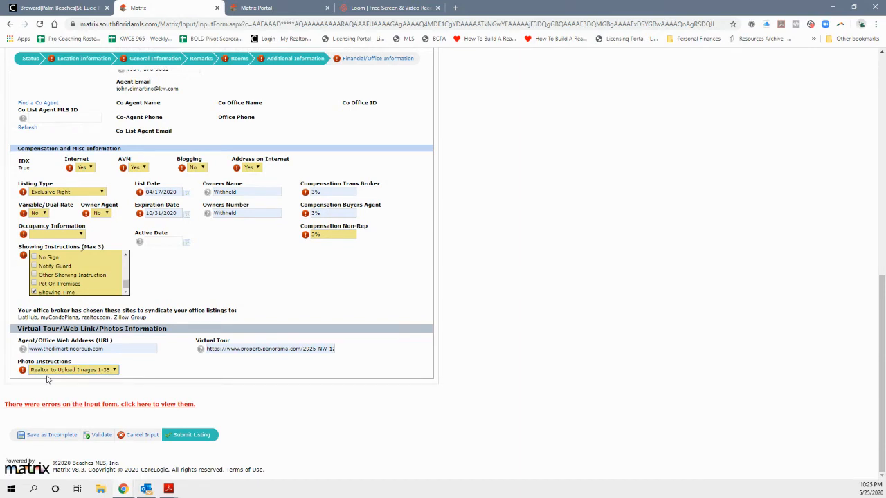
pyautogui.moveTo(23, 371)
pyautogui.click(100, 435)
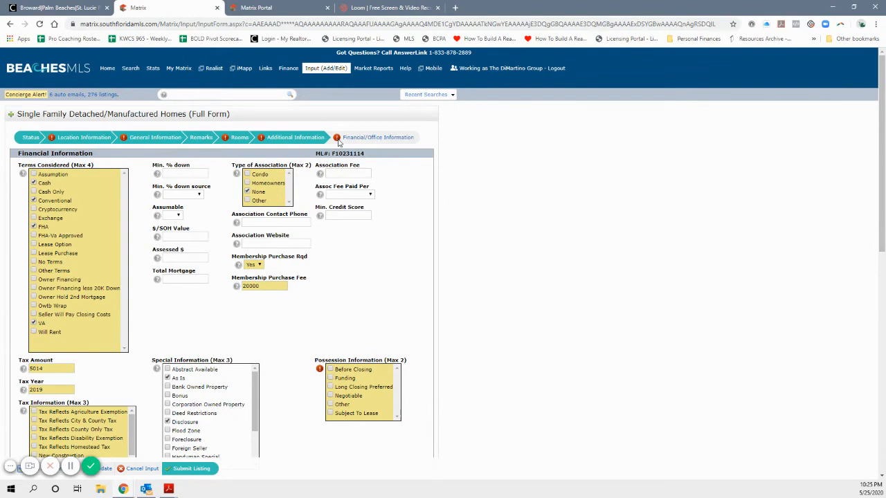
pyautogui.scroll(-10, 280, 318)
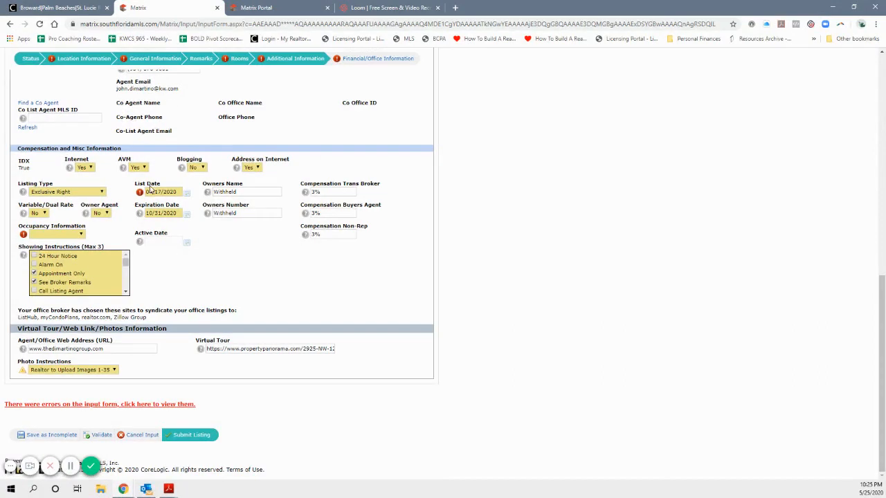
# - Save the listing as incomplete and return to the listing input page
pyautogui.click(63, 439)
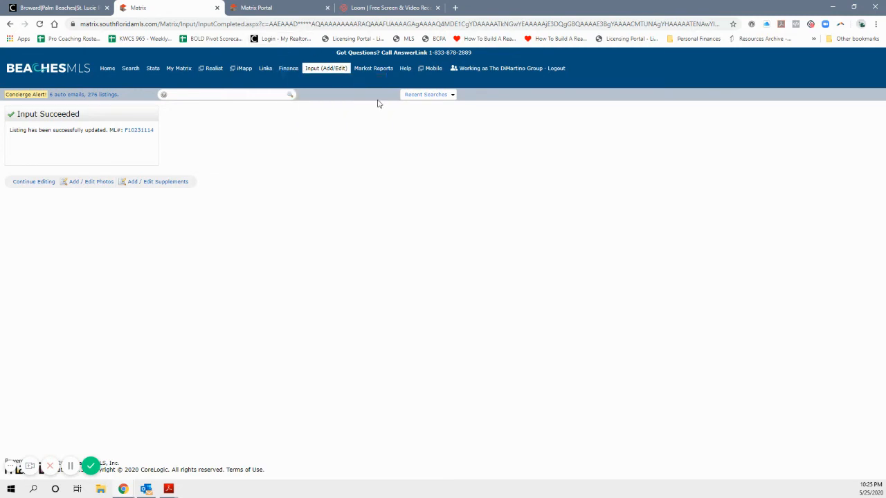
pyautogui.click(322, 71)
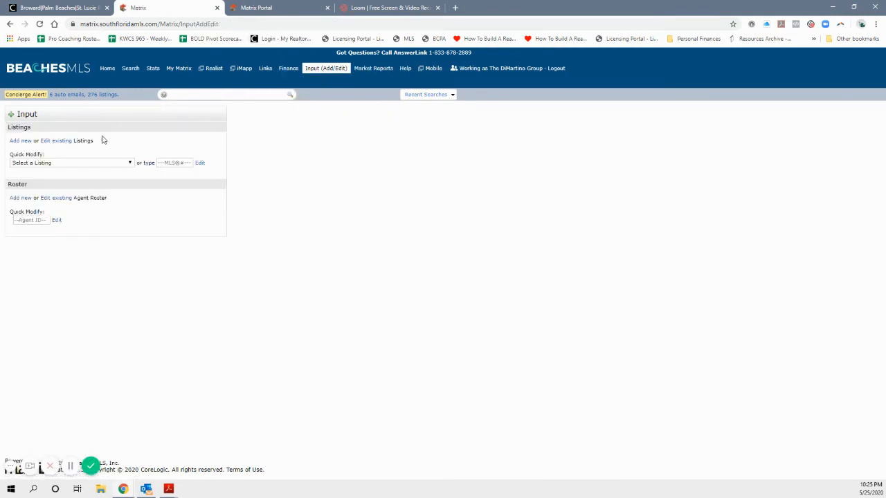
# - Open the existing active Sunrise condo listing for modification from the quick-modify selection
pyautogui.click(84, 164)
pyautogui.click(65, 178)
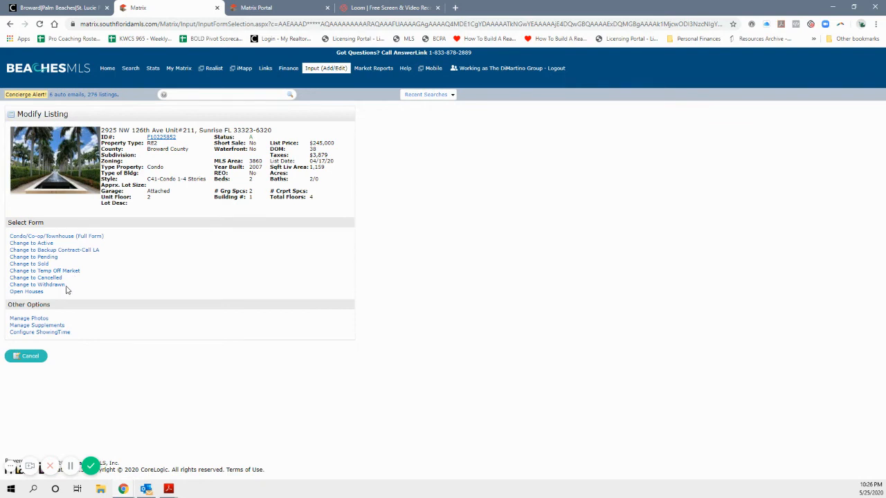
pyautogui.click(38, 245)
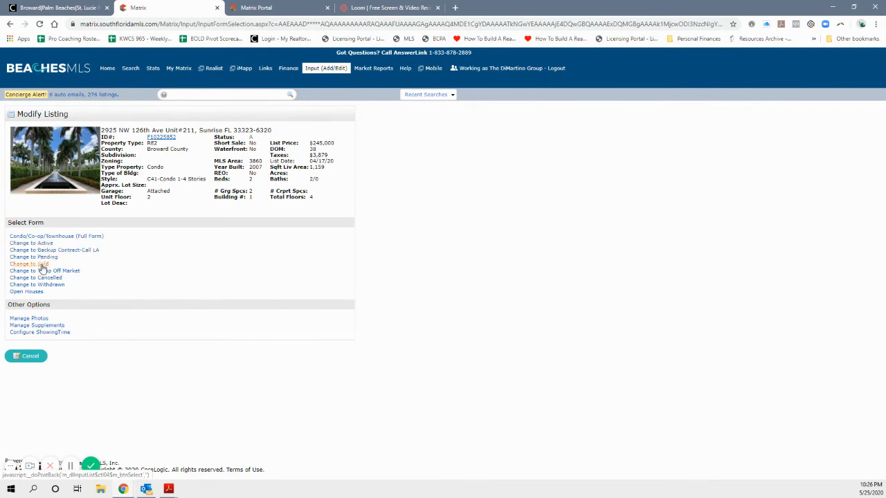
# - Review the listing's photo slots and read the image upload certification in photo management, and return to the modify page
pyautogui.click(30, 319)
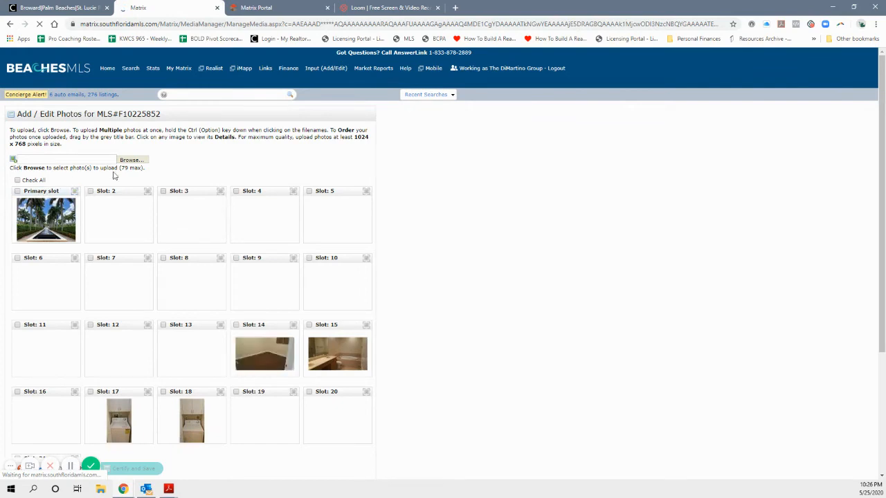
pyautogui.scroll(-5, 156, 302)
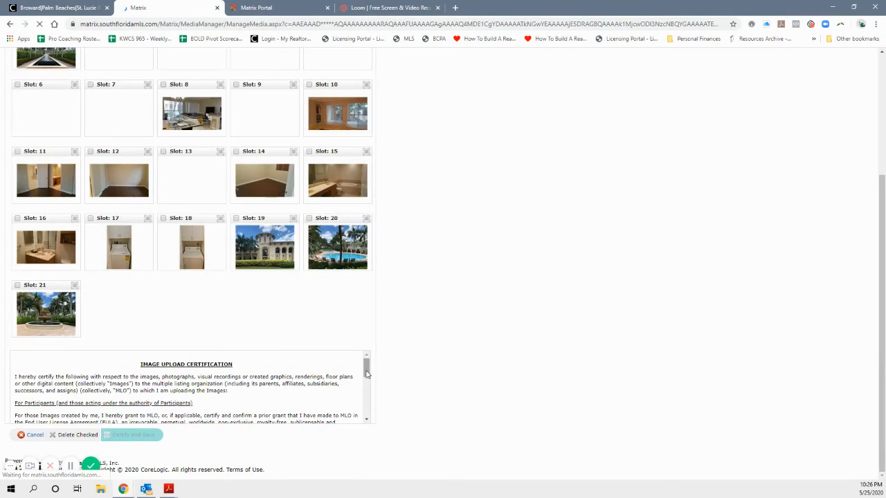
pyautogui.moveTo(367, 375); pyautogui.dragTo(379, 322)
pyautogui.moveTo(368, 370); pyautogui.dragTo(367, 411)
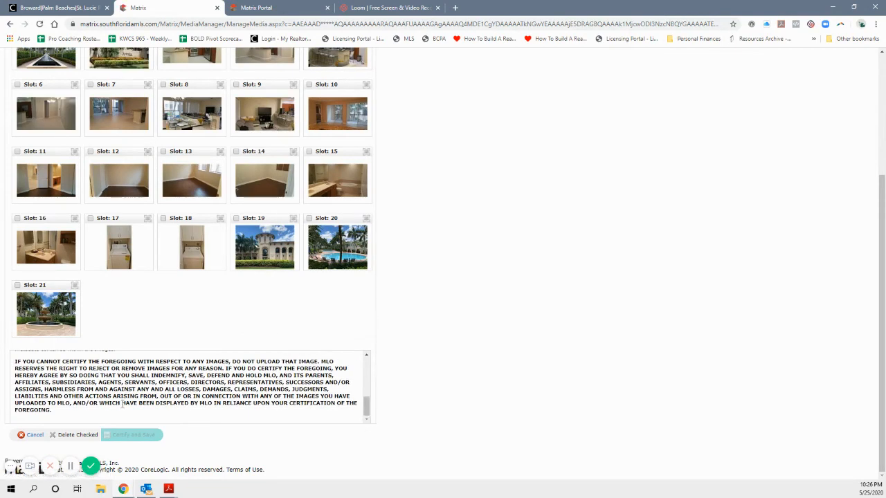
pyautogui.scroll(3, 178, 323)
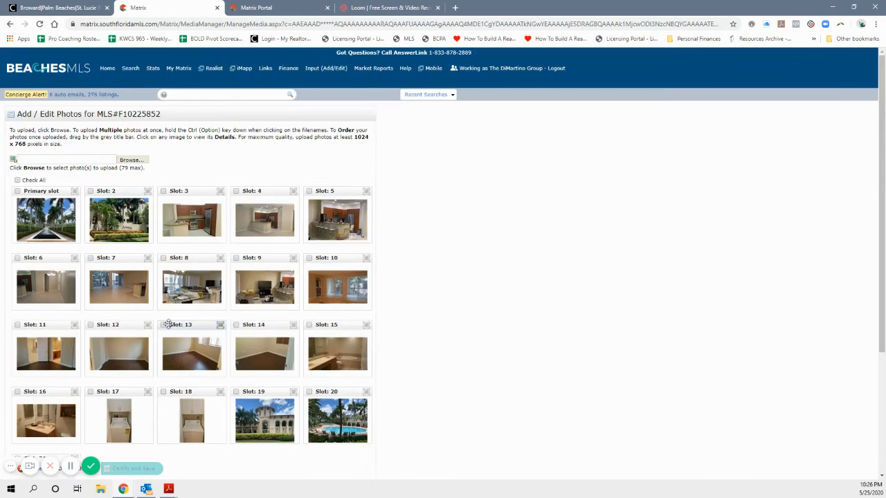
pyautogui.click(10, 23)
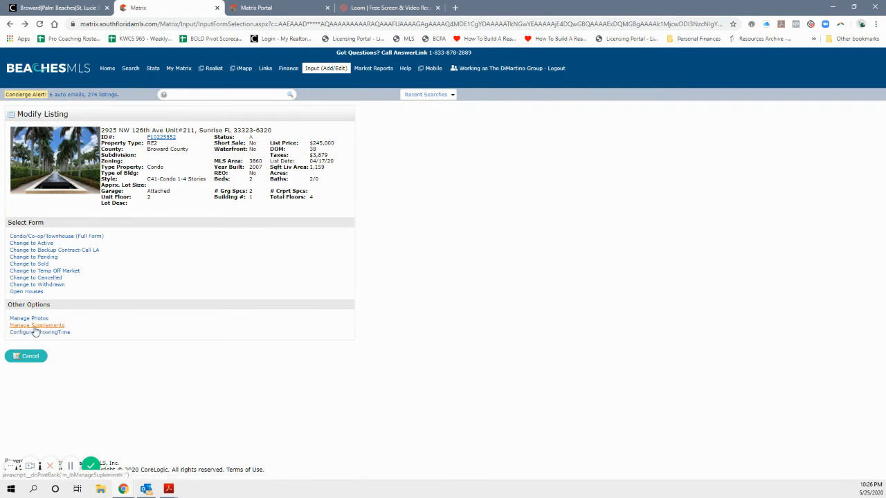
# - Examine the listing's supplements page and the available supplement types, and leave it without adding a file
pyautogui.click(33, 326)
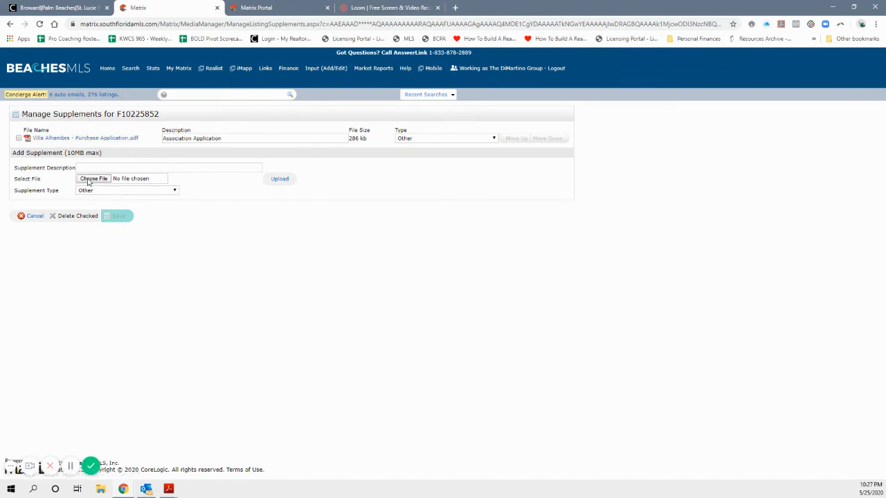
pyautogui.click(90, 191)
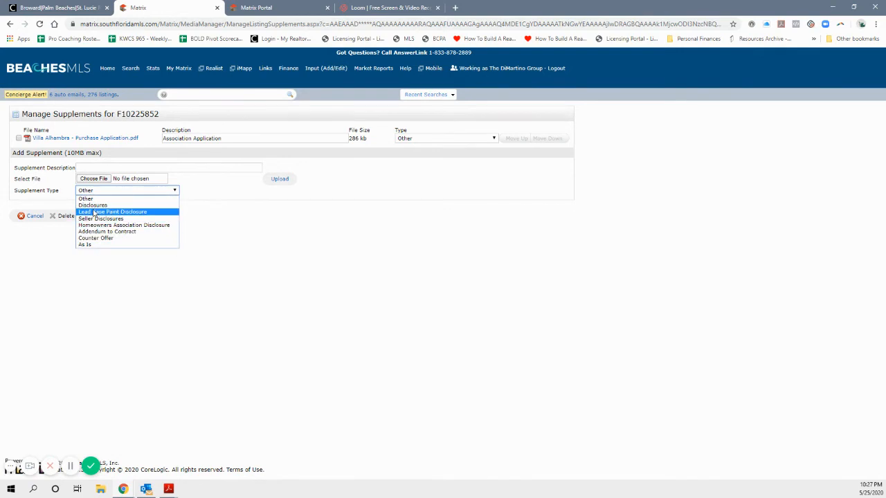
pyautogui.click(85, 272)
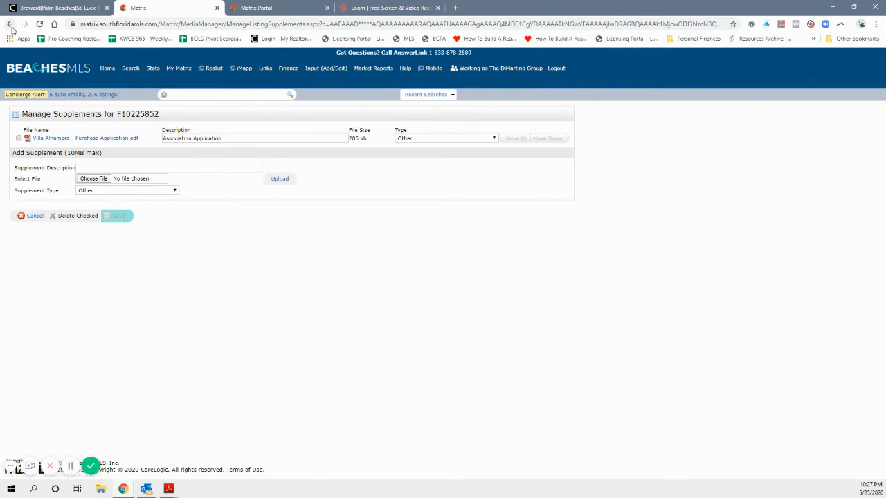
pyautogui.click(33, 216)
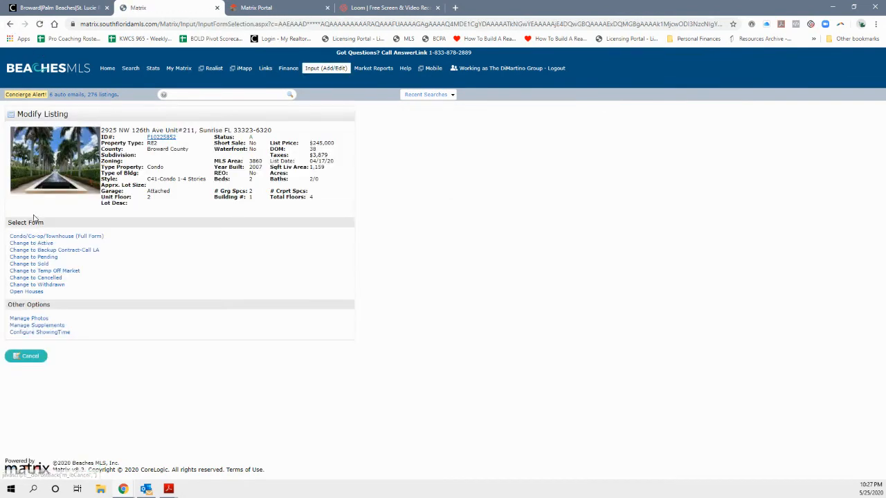
# - Open the listing's ShowingTime configuration and examine the virtual appointment choices and the appointment type options
pyautogui.click(32, 333)
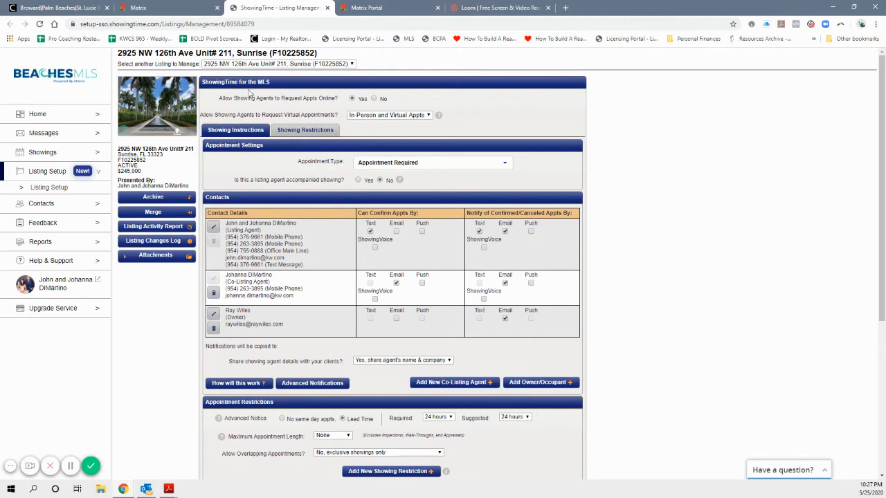
pyautogui.scroll(-2, 375, 197)
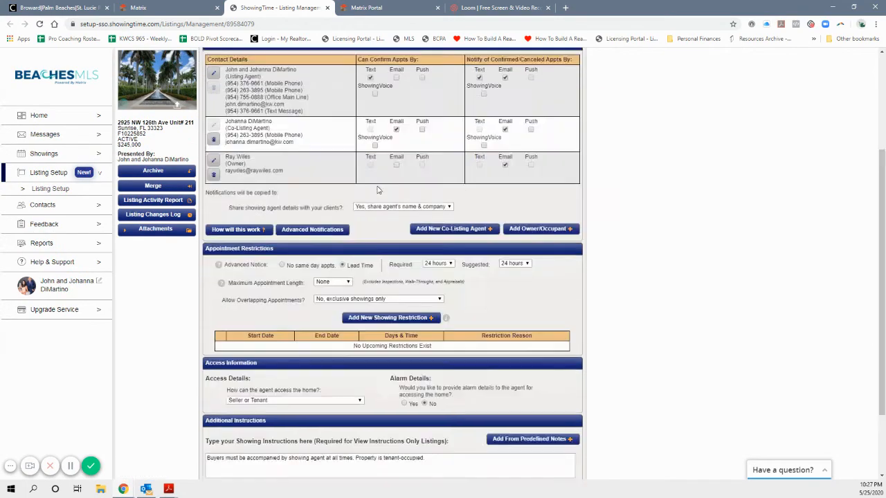
pyautogui.scroll(1, 376, 196)
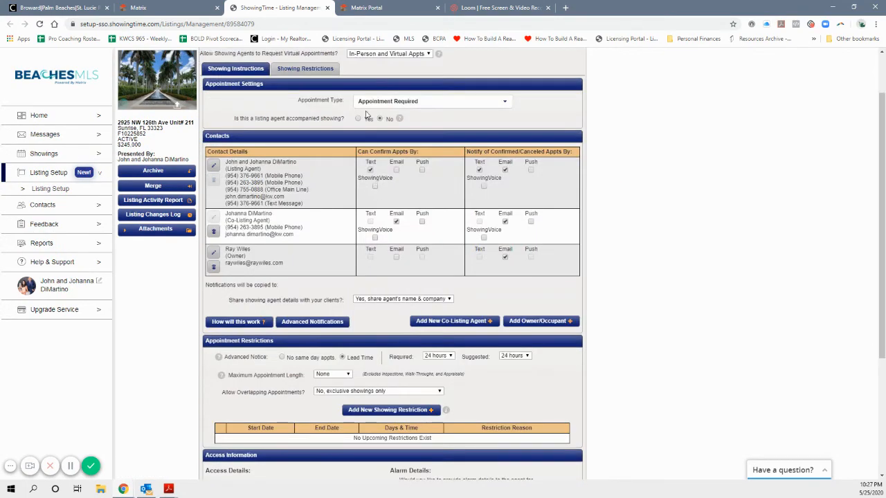
pyautogui.click(392, 54)
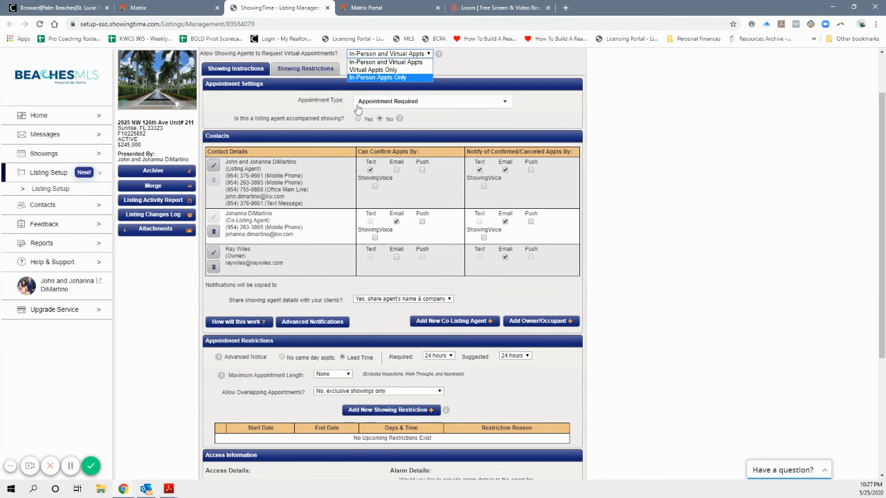
pyautogui.click(421, 106)
pyautogui.click(422, 106)
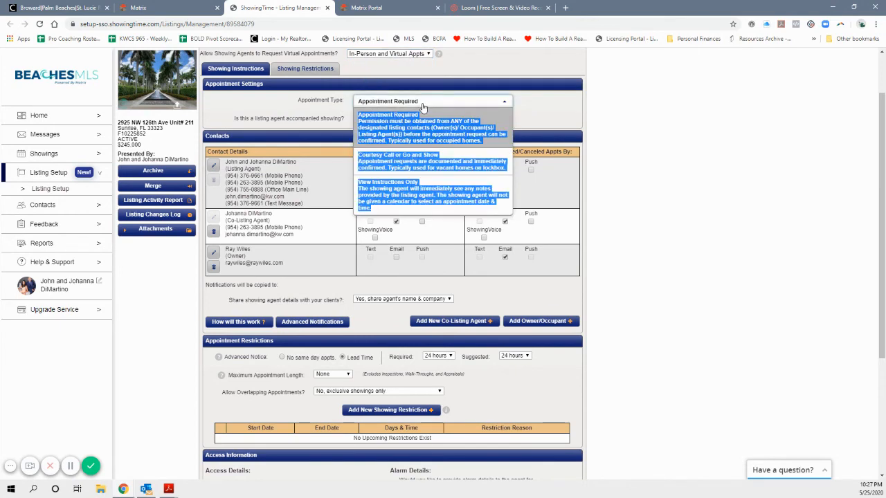
pyautogui.click(423, 107)
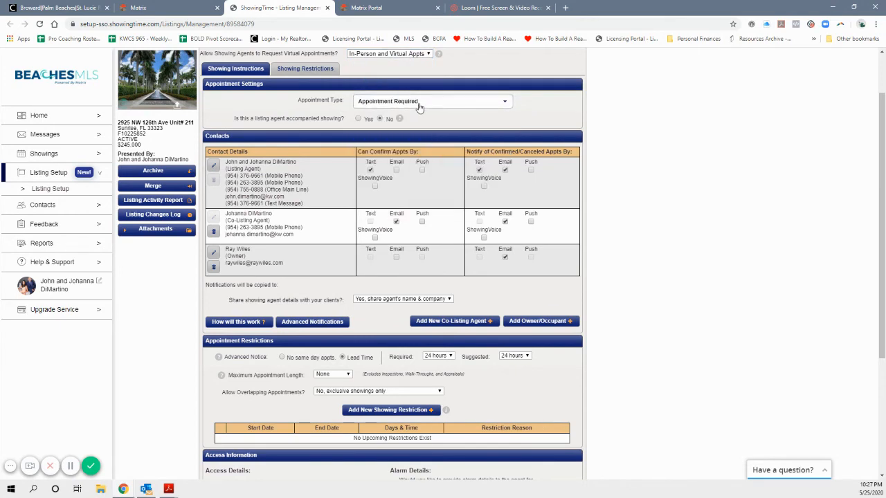
pyautogui.click(426, 108)
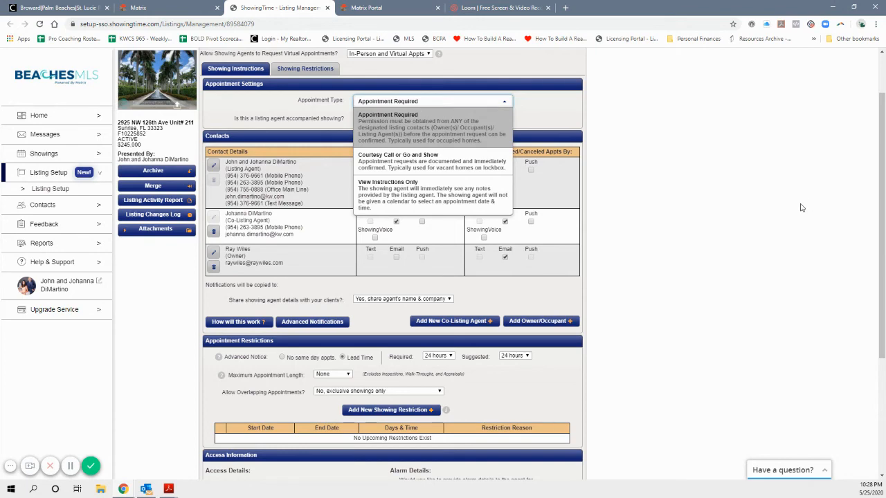
pyautogui.click(600, 315)
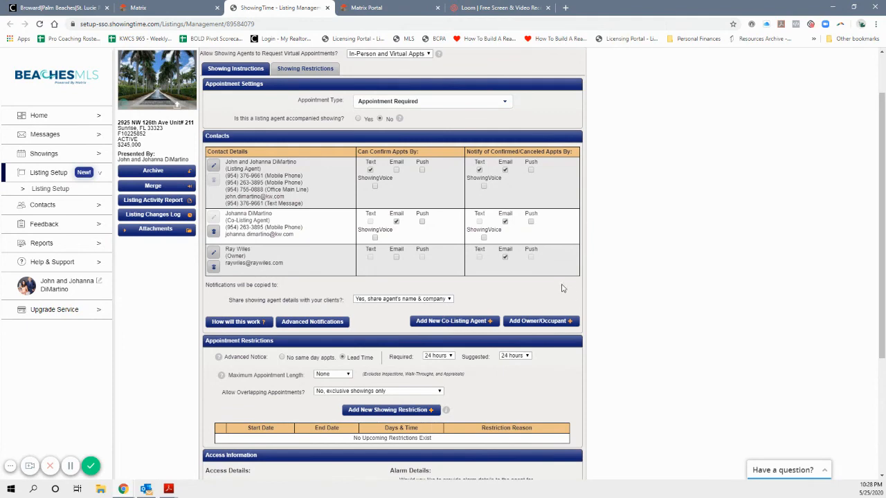
# - Review who can confirm appointments, who gets notified, and the advance notice settings for showings
pyautogui.click(370, 170)
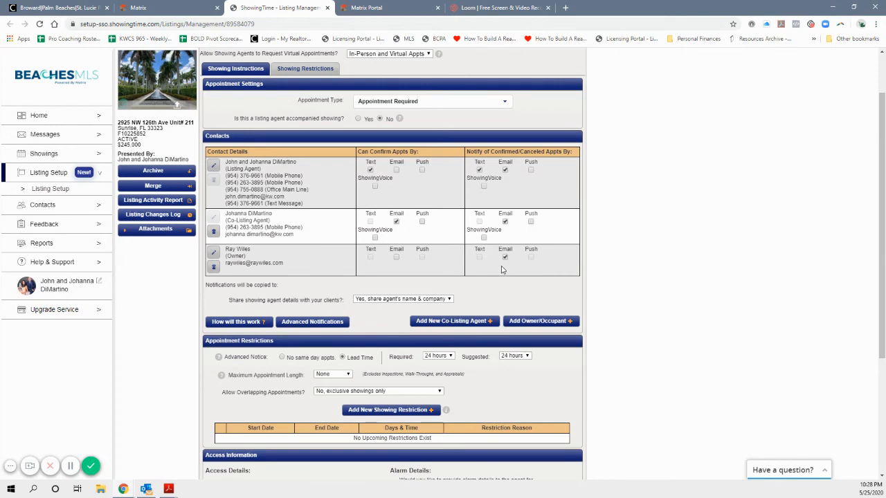
pyautogui.scroll(-2, 505, 266)
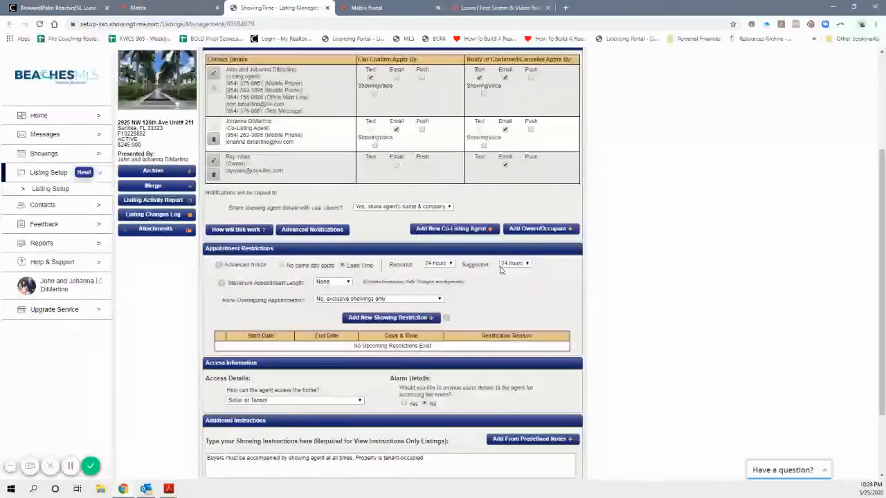
pyautogui.click(504, 166)
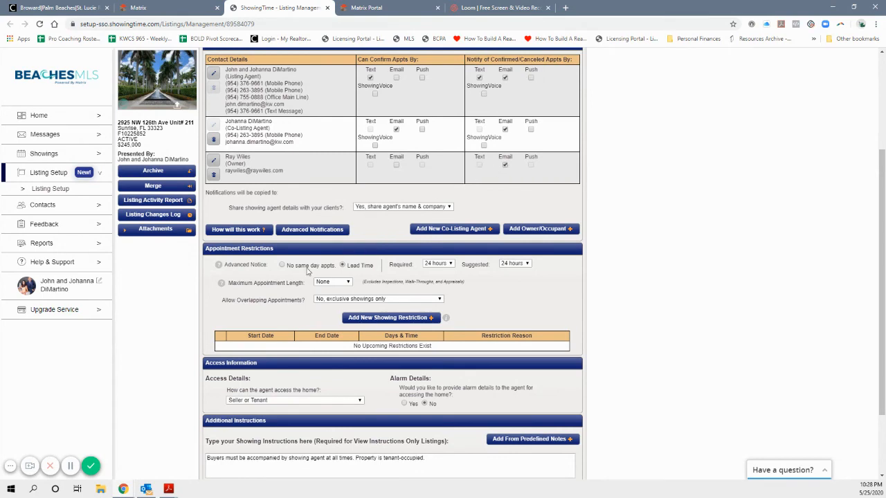
pyautogui.scroll(-1, 298, 282)
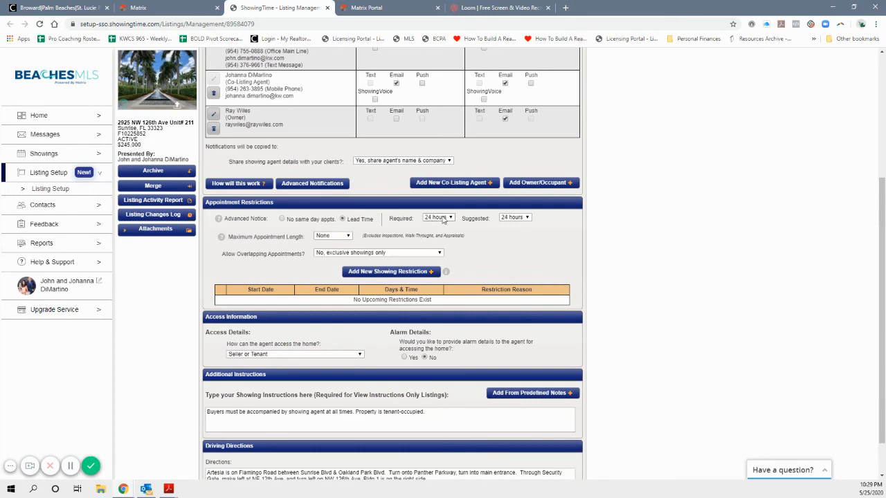
# - Add a one-time Not Showing restriction dated 05/26/2020 and try to save it without start and end times
pyautogui.click(367, 274)
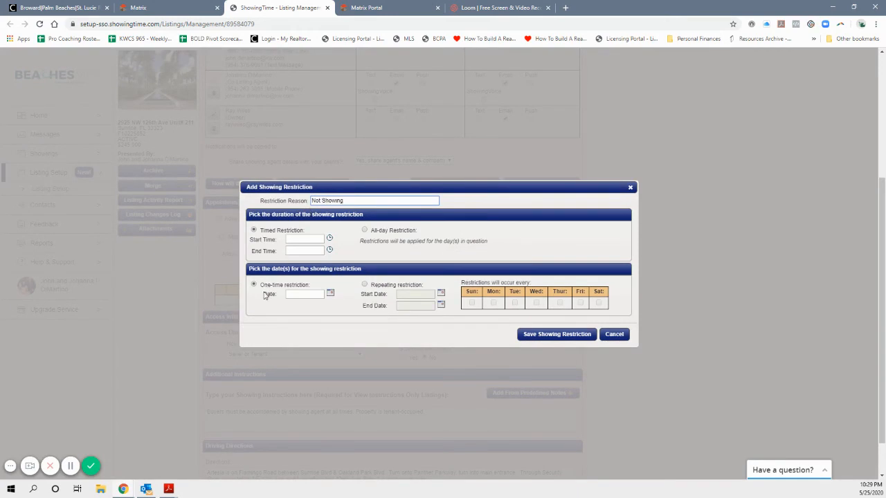
pyautogui.click(297, 294)
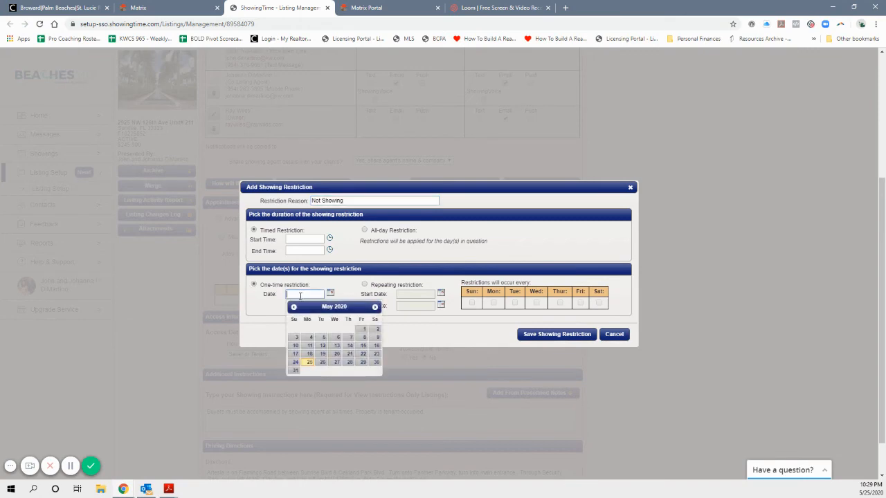
pyautogui.click(322, 366)
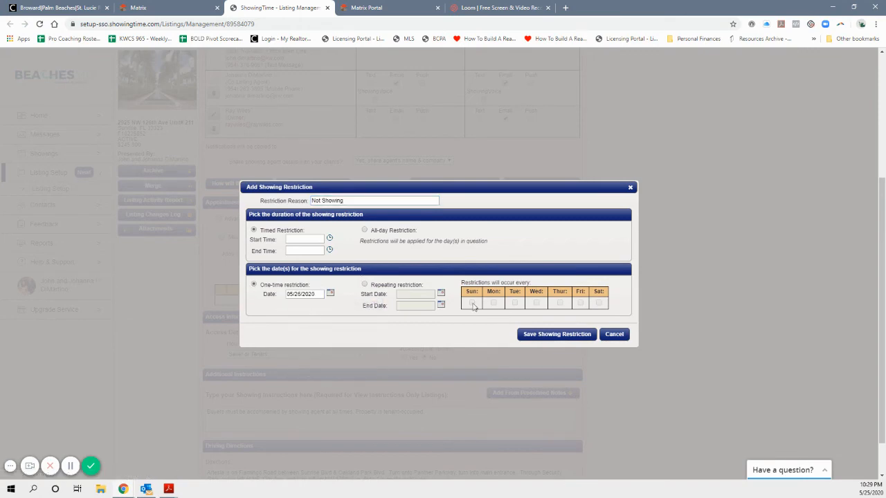
pyautogui.click(554, 336)
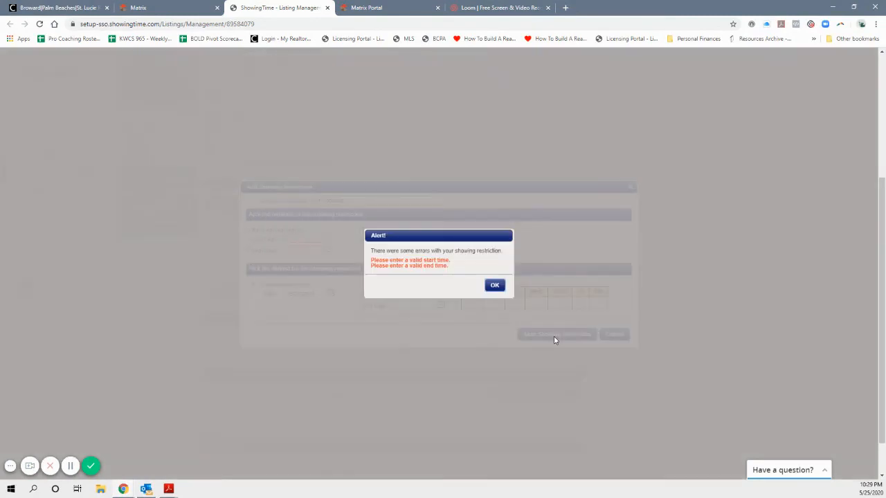
pyautogui.click(494, 285)
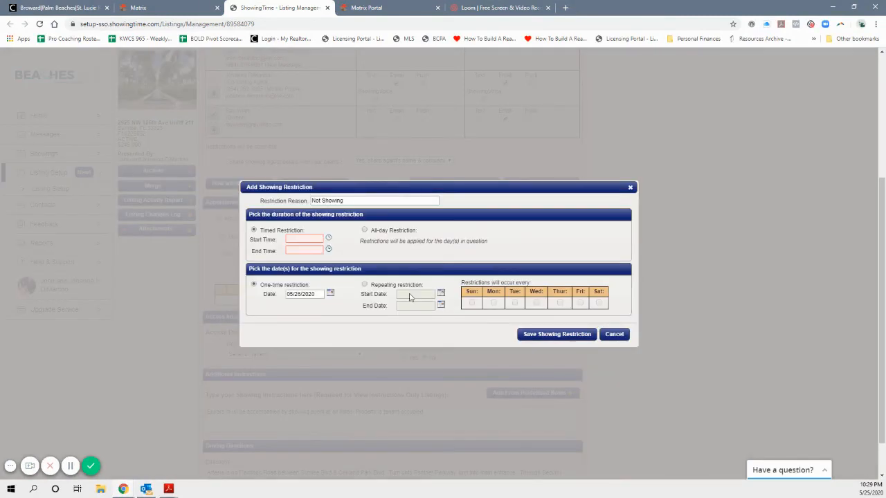
# - Set the timed showing restriction to run from 8:00 AM to 1:00 PM
pyautogui.click(301, 238)
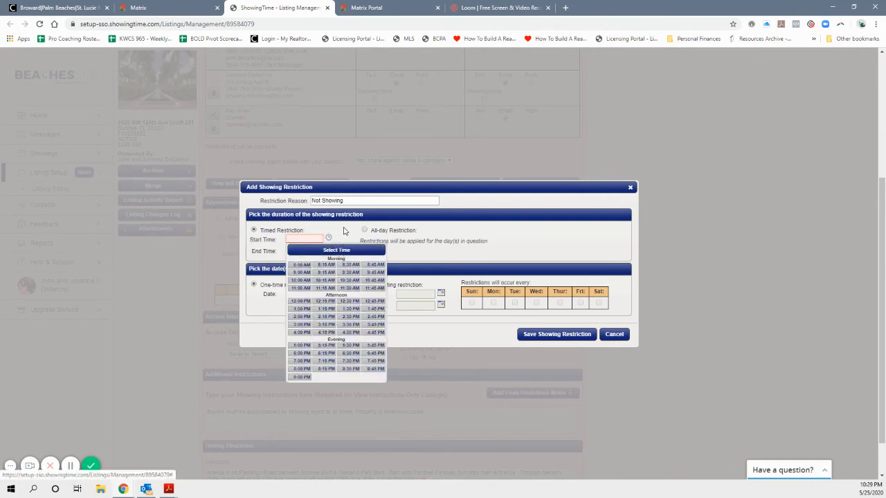
pyautogui.click(303, 265)
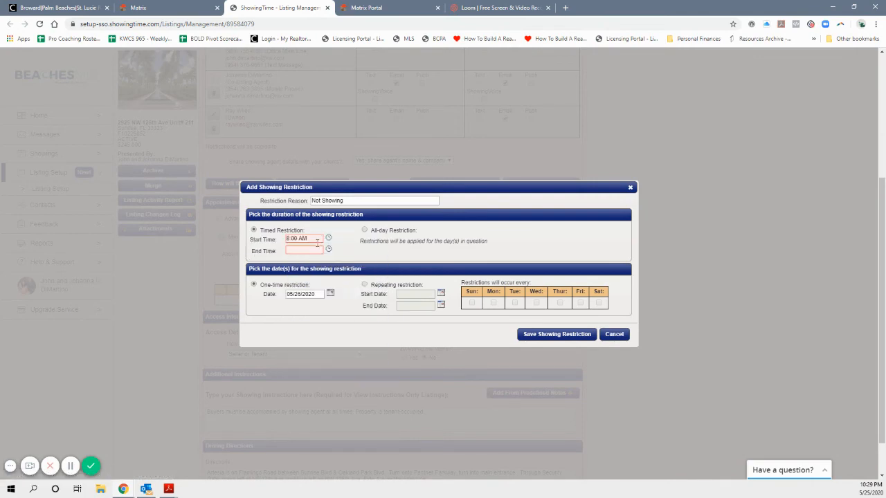
pyautogui.click(315, 250)
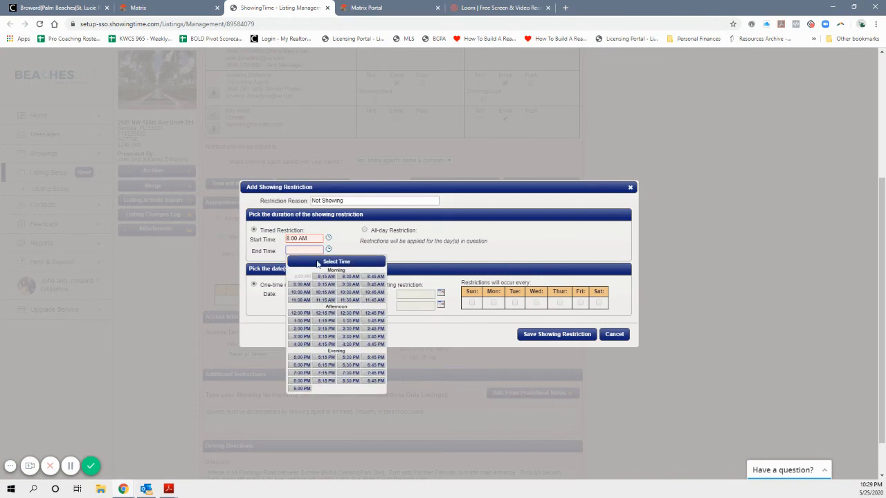
pyautogui.click(302, 321)
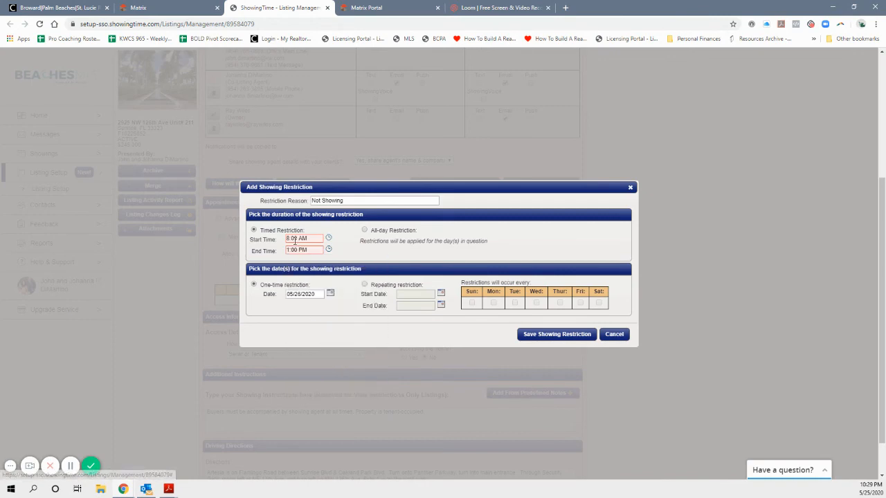
# - Make the showing restriction all-day and save it
pyautogui.click(365, 231)
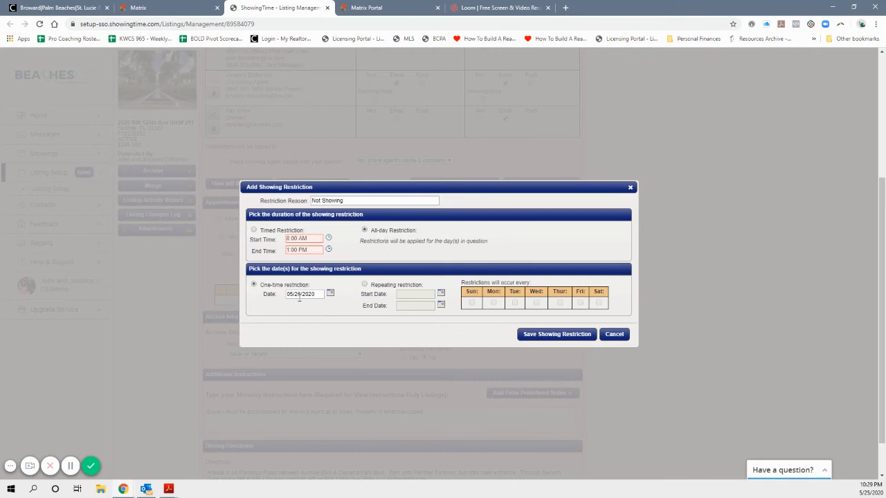
pyautogui.click(568, 335)
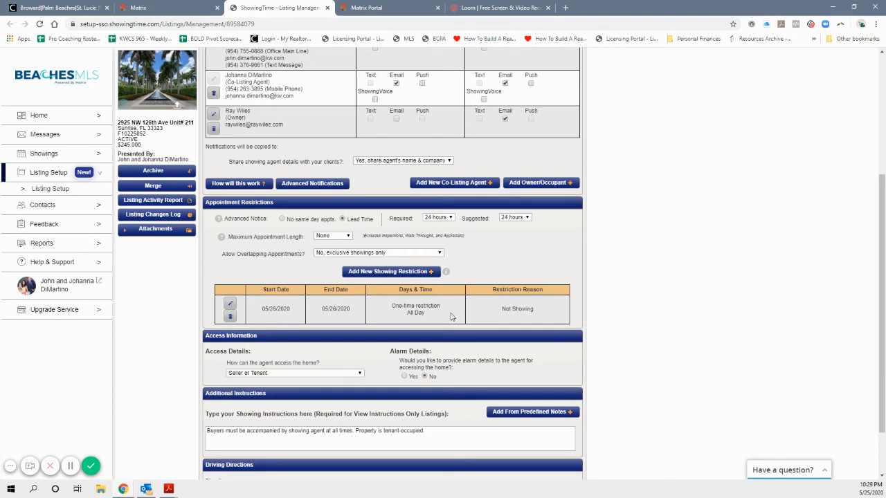
pyautogui.scroll(-2, 450, 316)
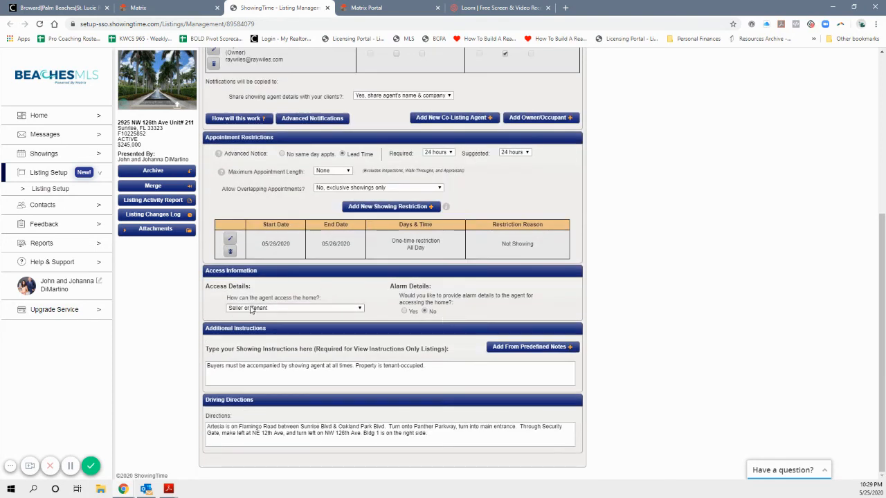
# - Review the available home access methods, the alarm detail fields and the predefined showing notes for the listing
pyautogui.click(332, 308)
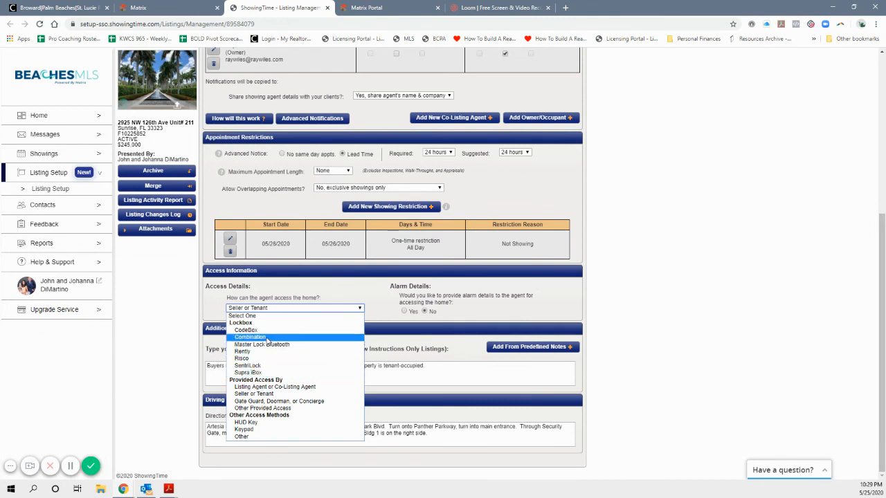
pyautogui.click(285, 395)
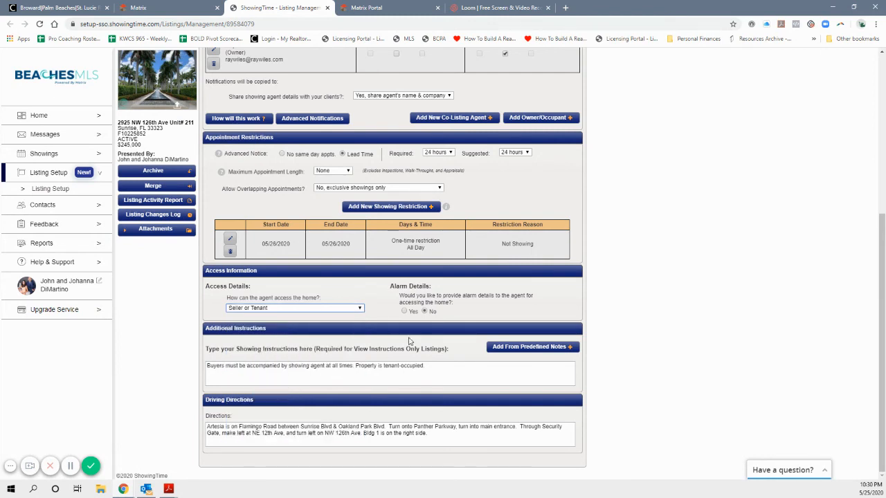
pyautogui.click(405, 312)
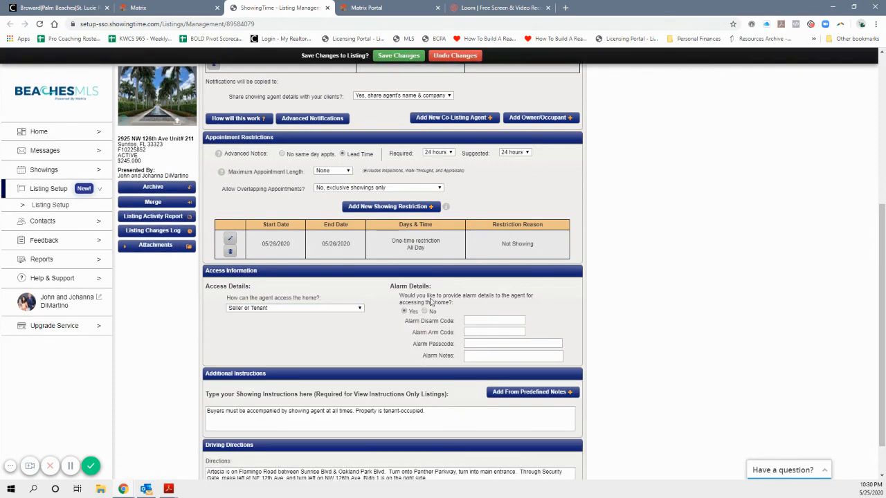
pyautogui.click(425, 311)
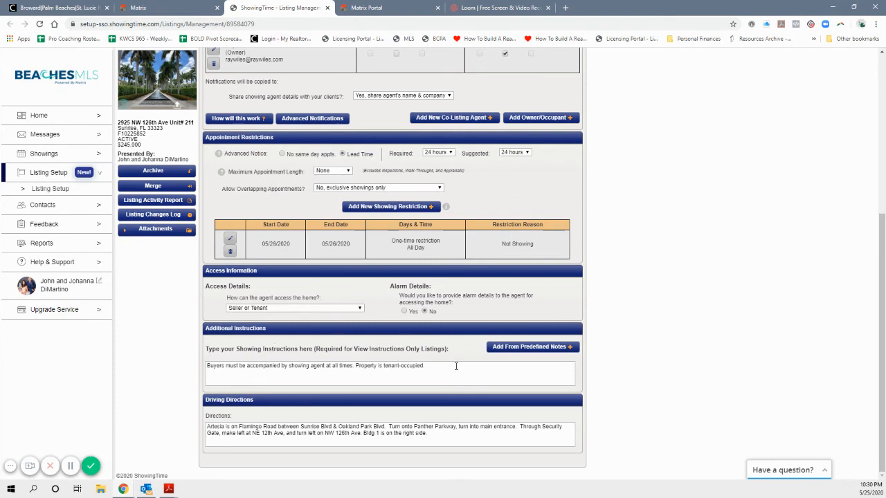
pyautogui.click(520, 347)
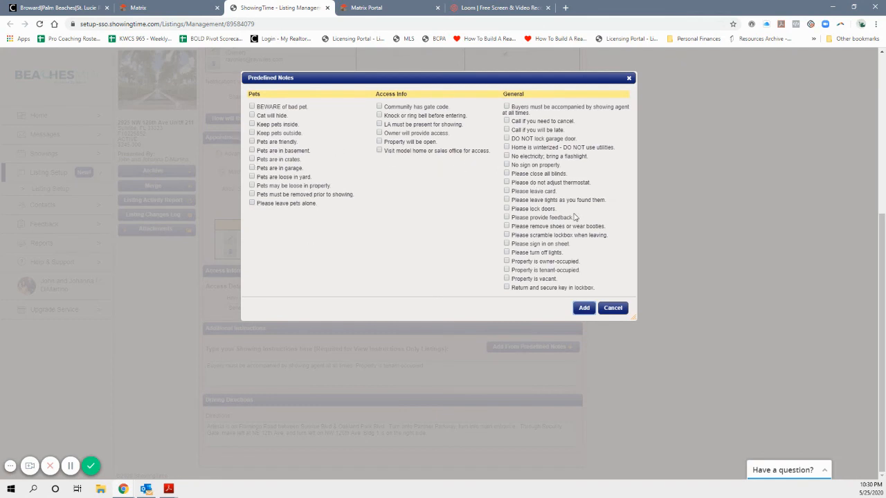
pyautogui.click(609, 310)
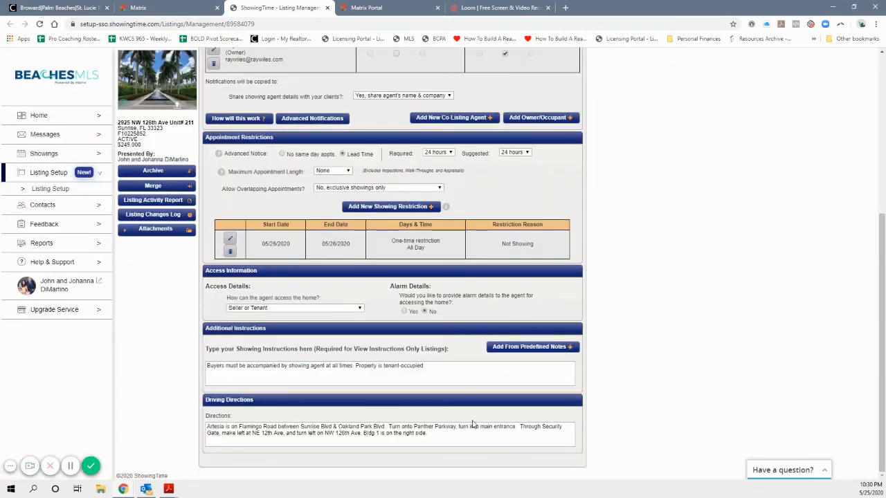
# - Check which other listings can be managed and view the listing's showing restrictions calendar for May 2020
pyautogui.scroll(4, 391, 310)
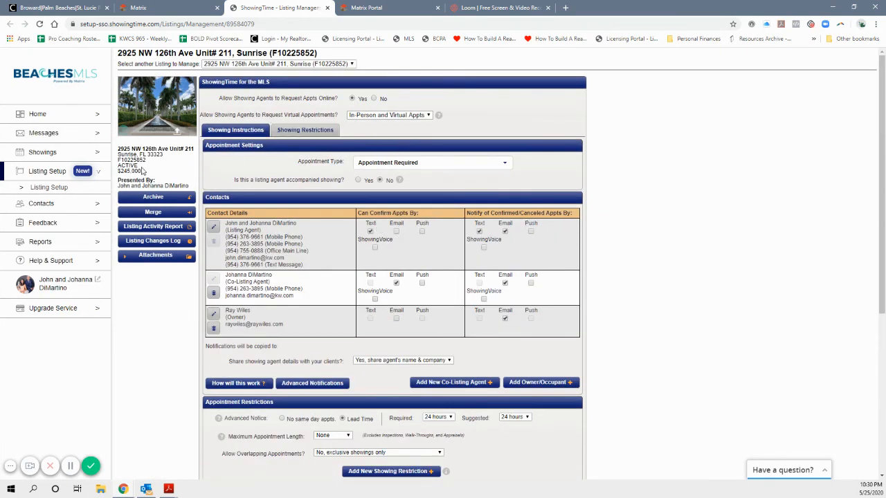
pyautogui.click(330, 66)
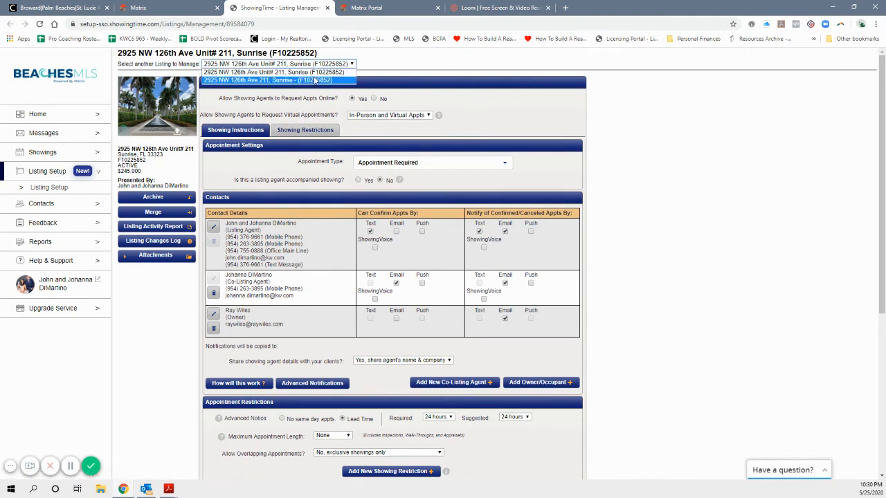
pyautogui.click(447, 60)
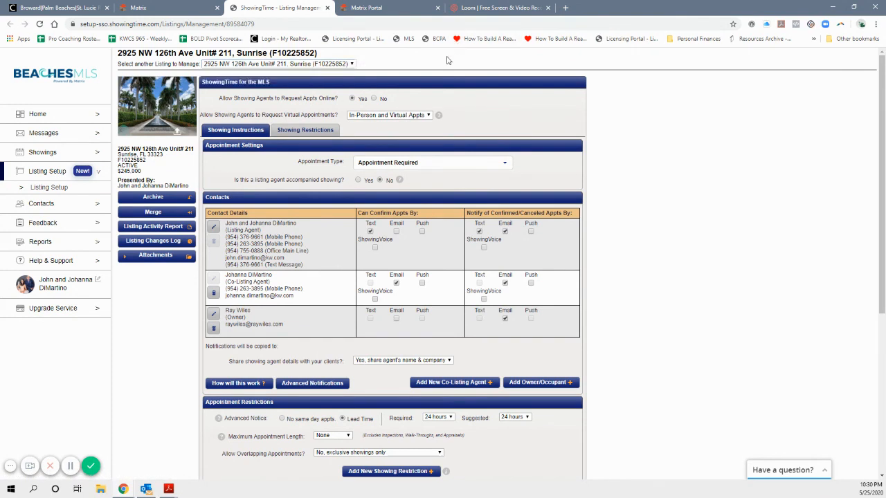
pyautogui.click(294, 129)
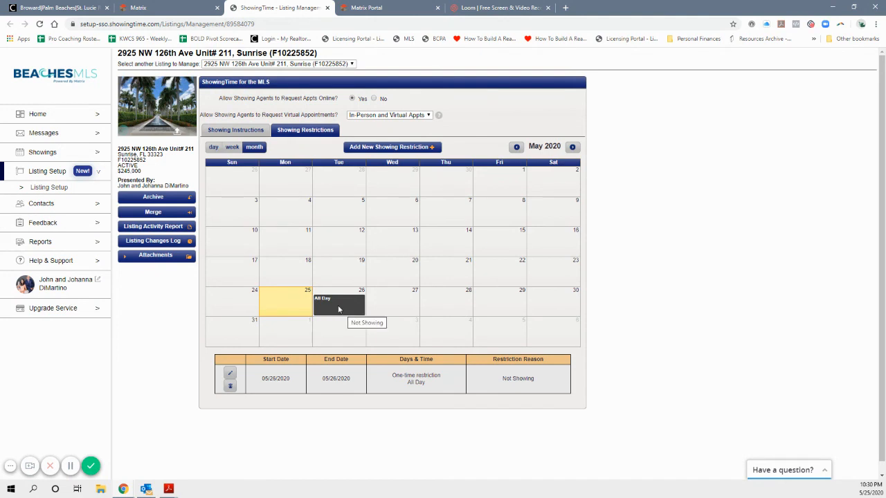
# - Go to the ShowingTime home page and postpone the profile review to see the requested showings overview
pyautogui.click(44, 113)
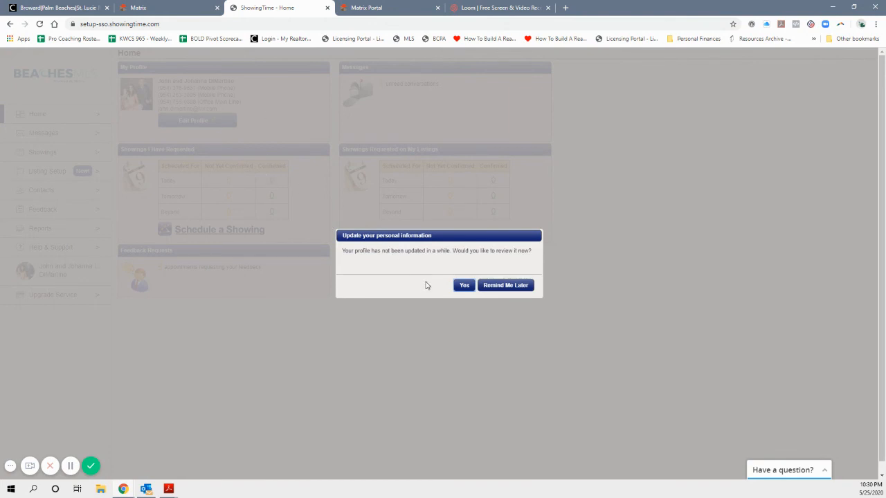
pyautogui.click(505, 289)
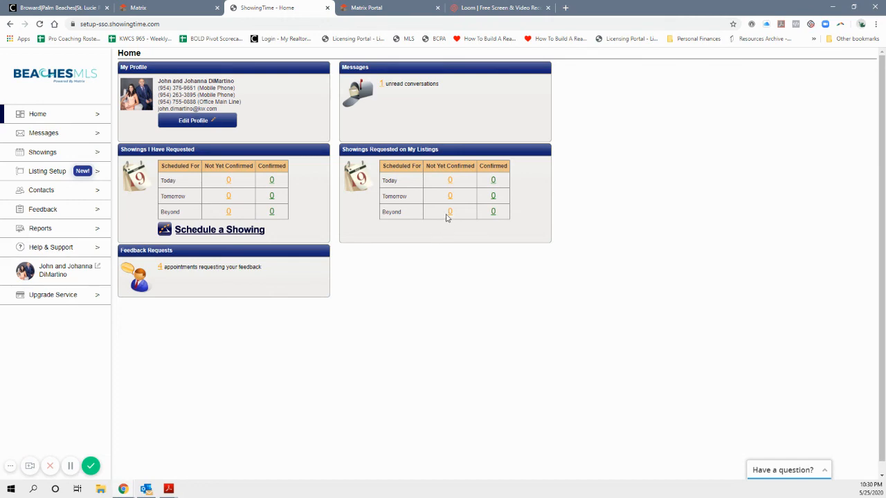
# - Switch to Matrix and open the incomplete RE1 listing F10231114 for modification
pyautogui.click(144, 7)
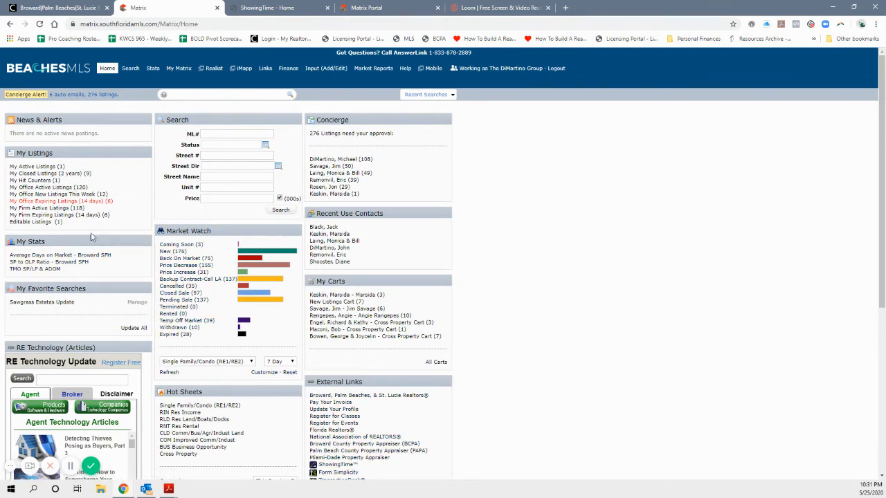
pyautogui.click(29, 223)
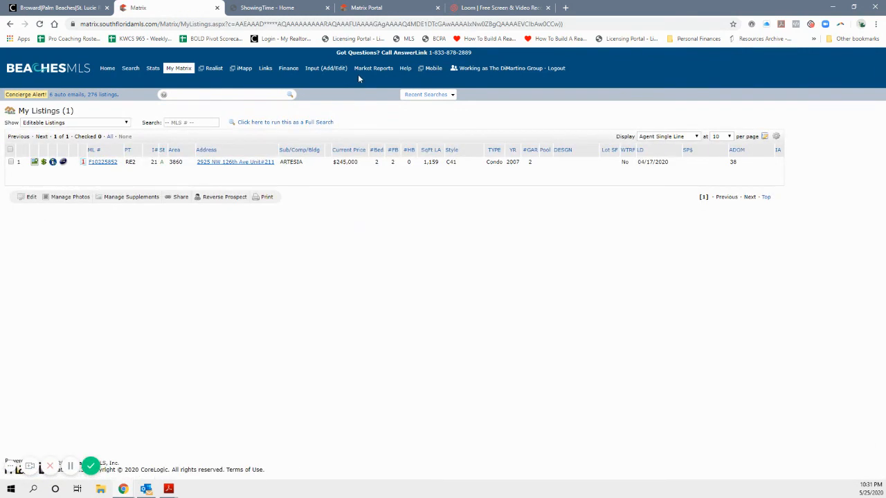
pyautogui.click(327, 69)
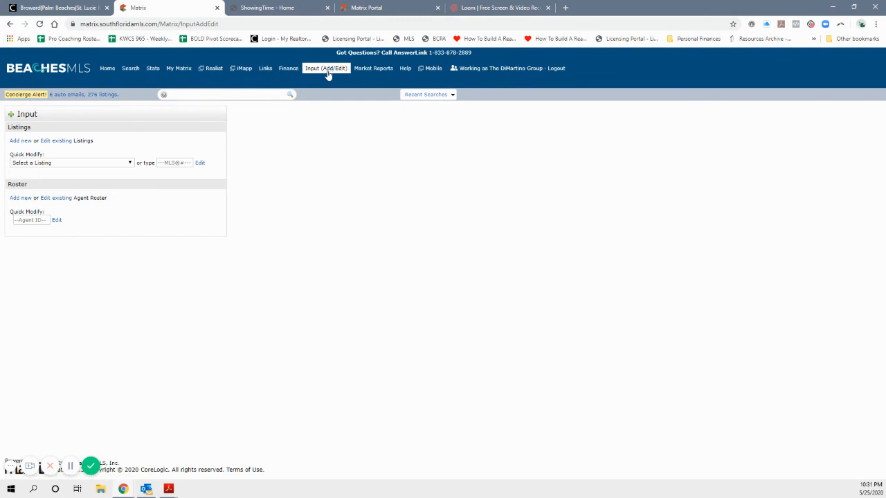
pyautogui.click(83, 163)
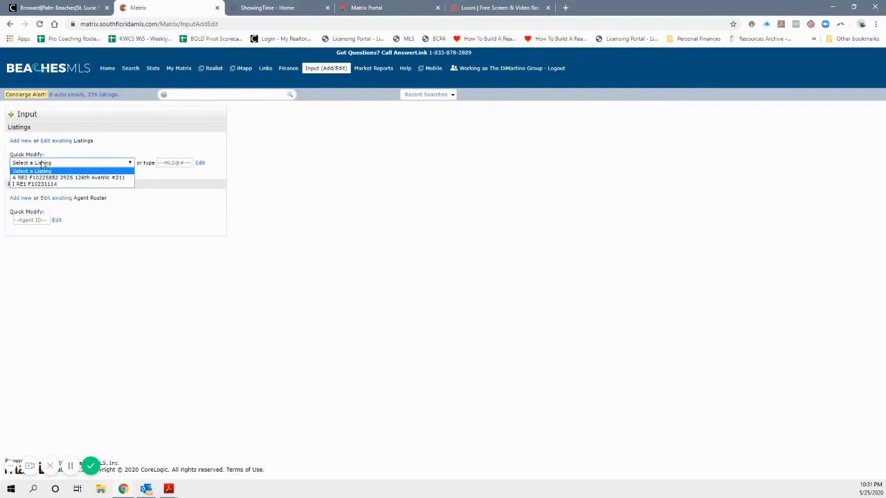
pyautogui.click(35, 184)
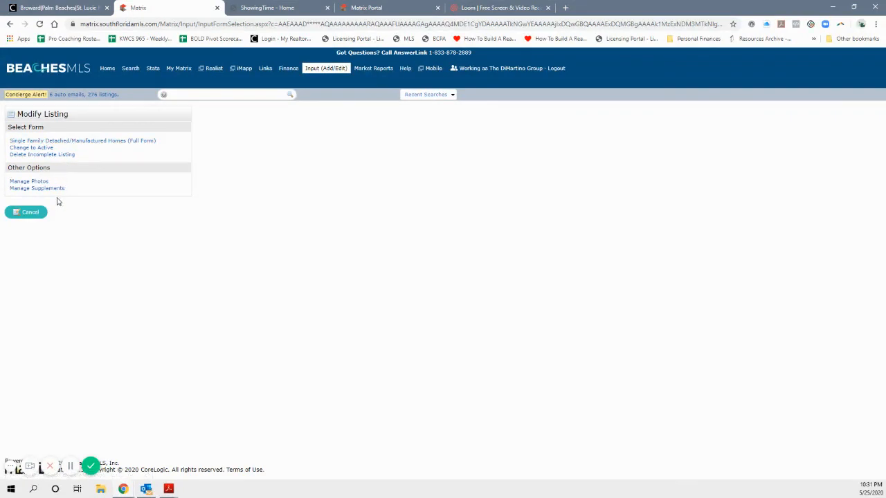
# - Delete the incomplete listing permanently by setting Delete Listing to Yes and submitting, and return to the Matrix home page
pyautogui.click(22, 155)
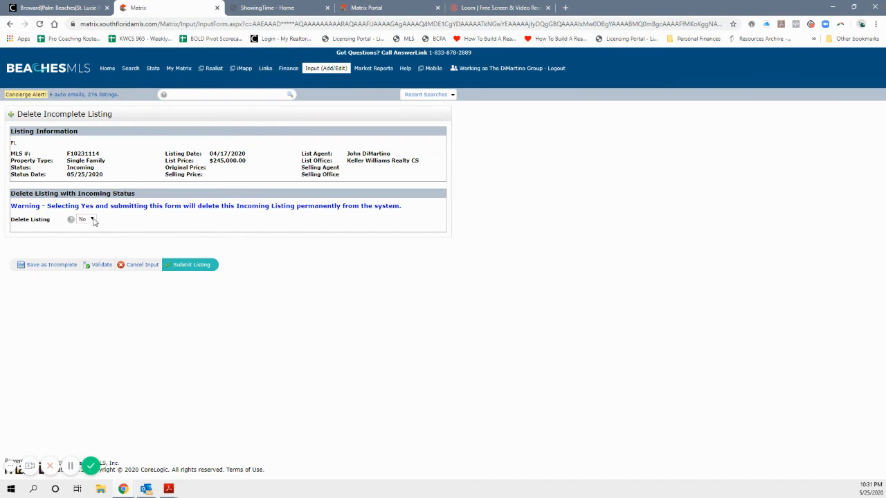
pyautogui.click(91, 220)
pyautogui.click(85, 235)
pyautogui.click(185, 268)
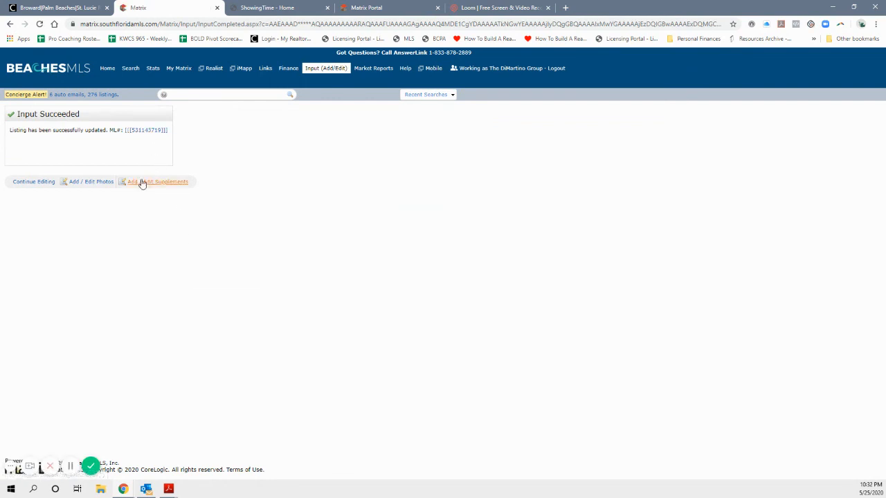
pyautogui.click(107, 68)
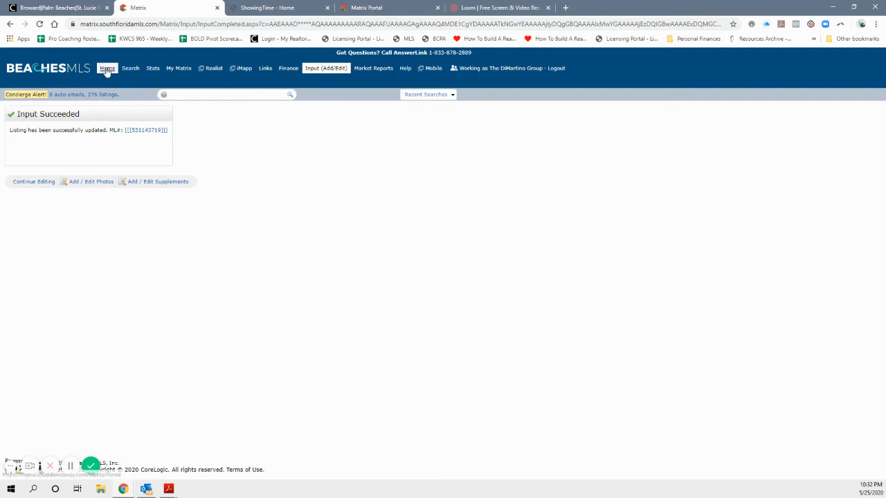
pyautogui.click(70, 465)
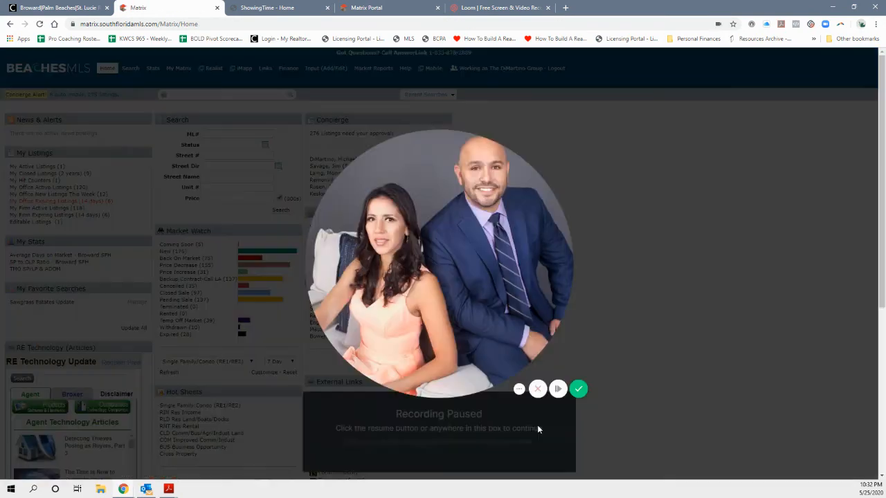
pyautogui.click(536, 425)
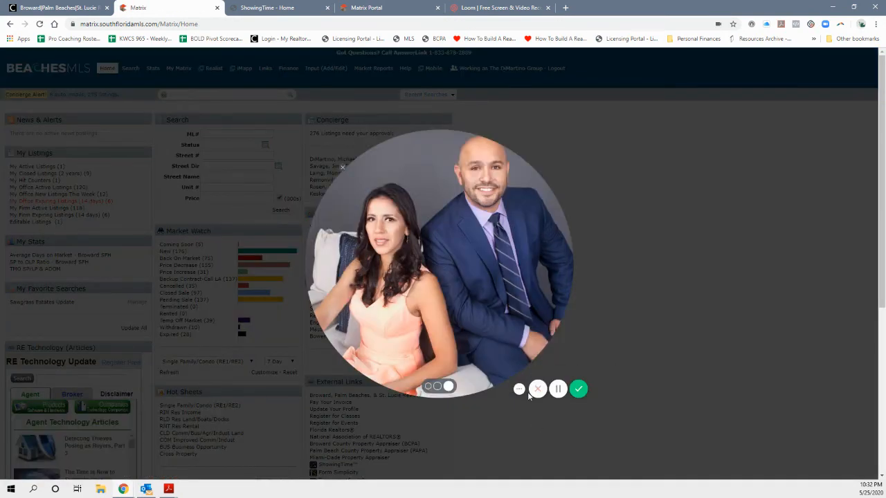